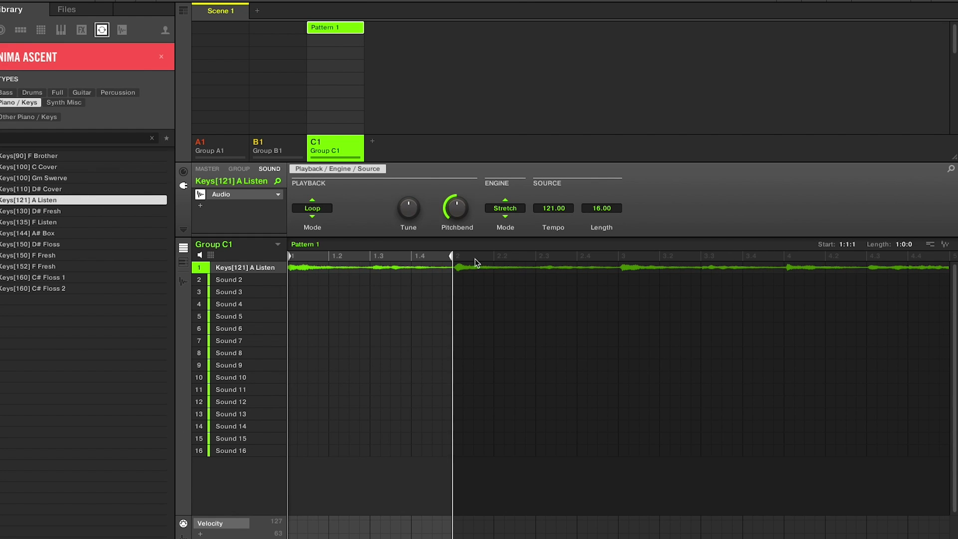
- Extend Pattern 1's end marker so the Keys[121] A Listen loop runs 4:0:0, four bars
left_click_drag(451, 255, 922, 280)
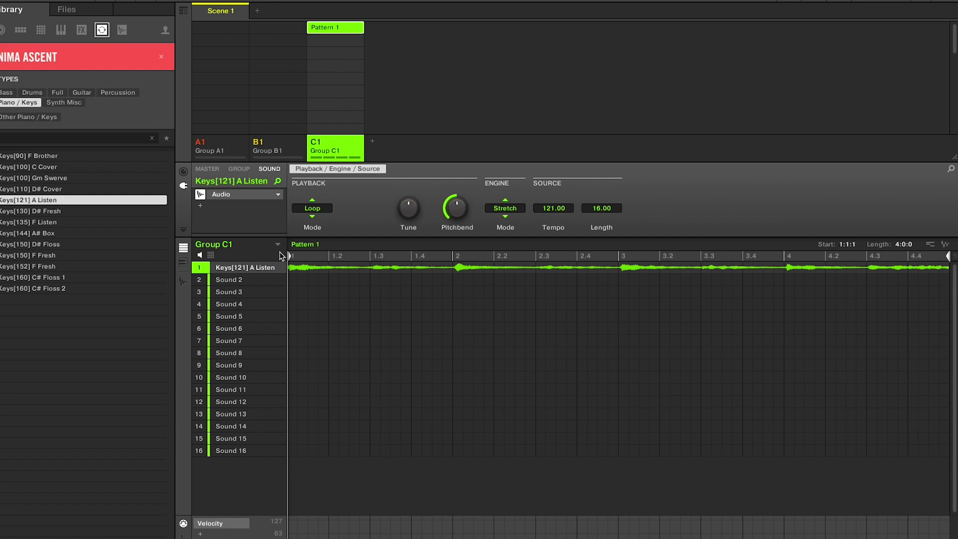
- Replace the Keys[121] A Listen sound's Audio plug-in with Internal > Sampler and show its waveform
left_click(277, 196)
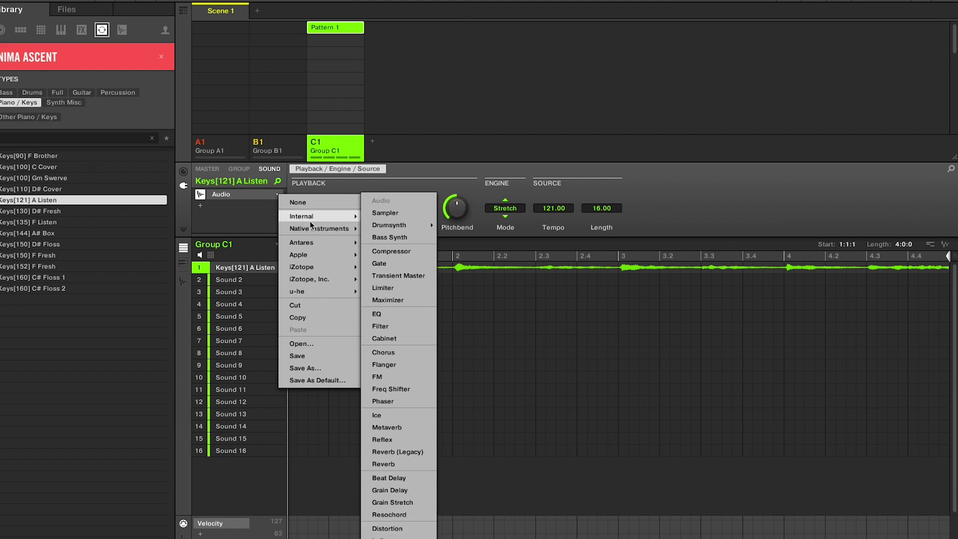
mouse_move(316, 229)
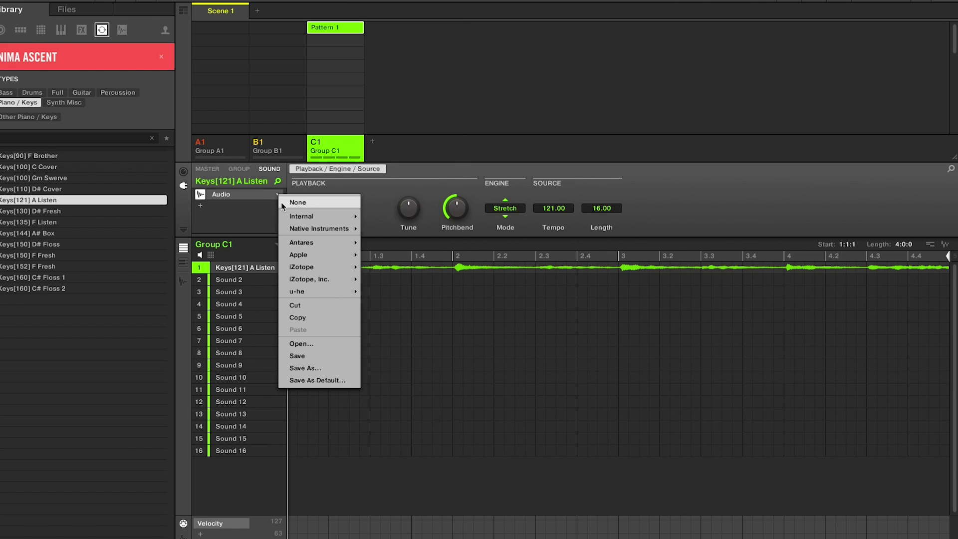
left_click(254, 215)
left_click(278, 195)
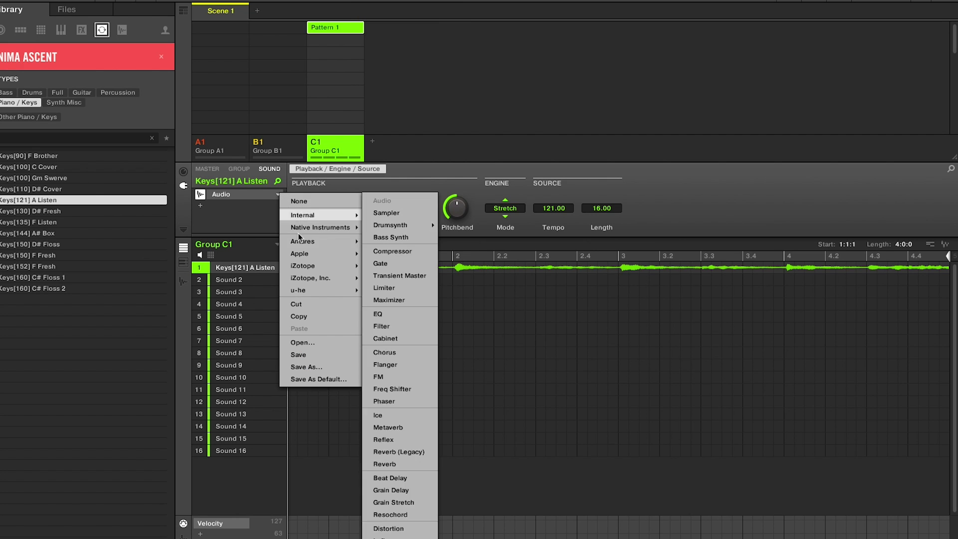
mouse_move(310, 227)
left_click(392, 213)
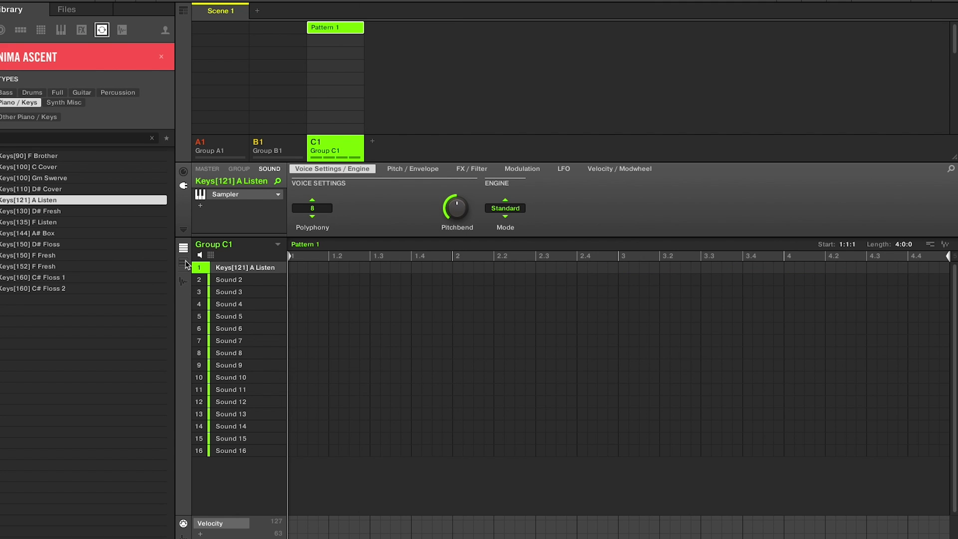
left_click(183, 280)
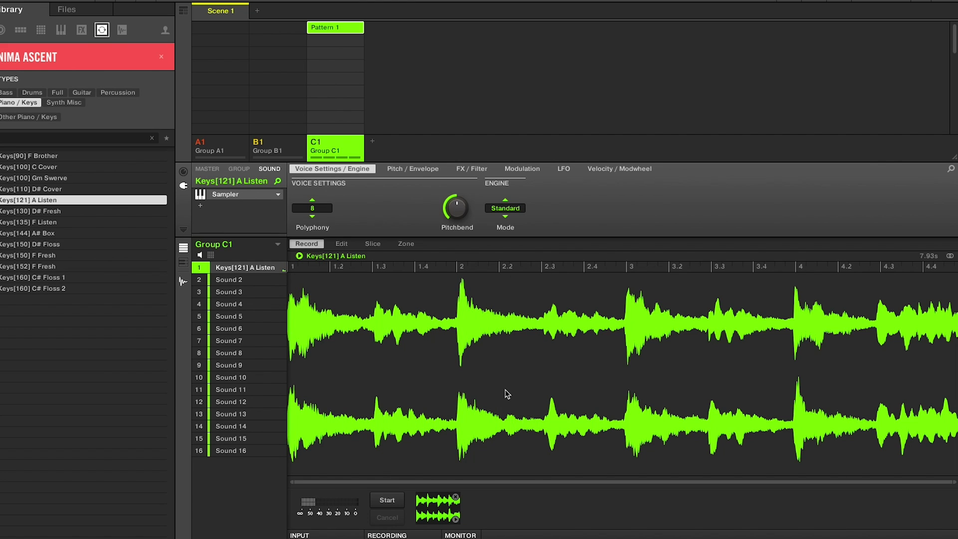
- Zoom and scroll the sample view to see the Keys[121] A Listen waveform across the bars
scroll(468, 336, "up", 3)
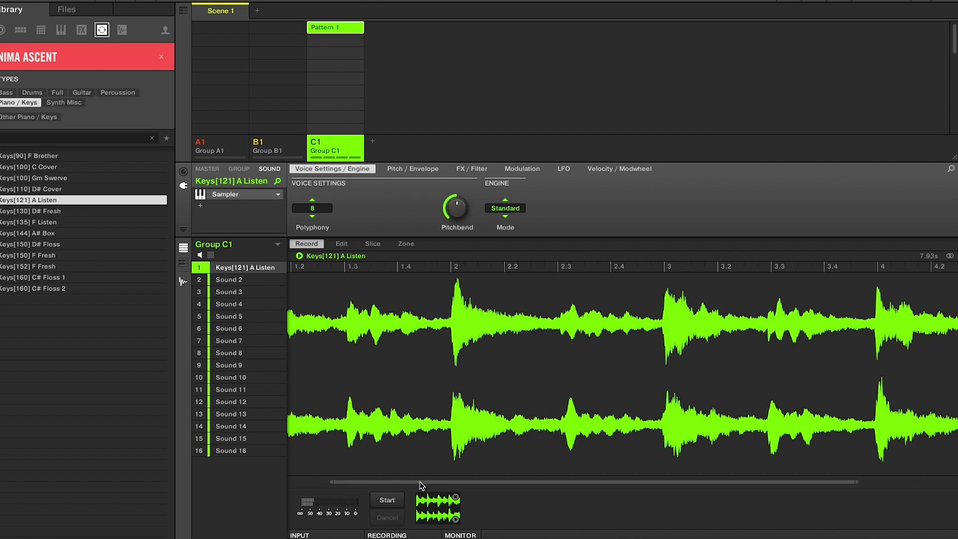
left_click_drag(332, 482, 219, 482)
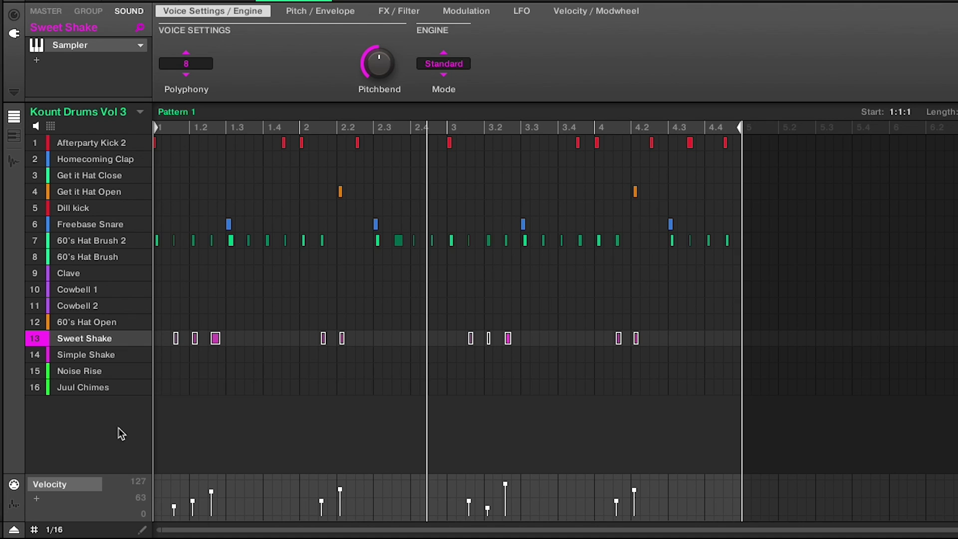
- Nudge the Sweet Shake notes slightly later, pulling three notes in bar 1 back earlier
mouse_move(215, 339)
left_mouse_down()
mouse_move(201, 340)
mouse_move(241, 340)
mouse_move(210, 344)
left_mouse_up()
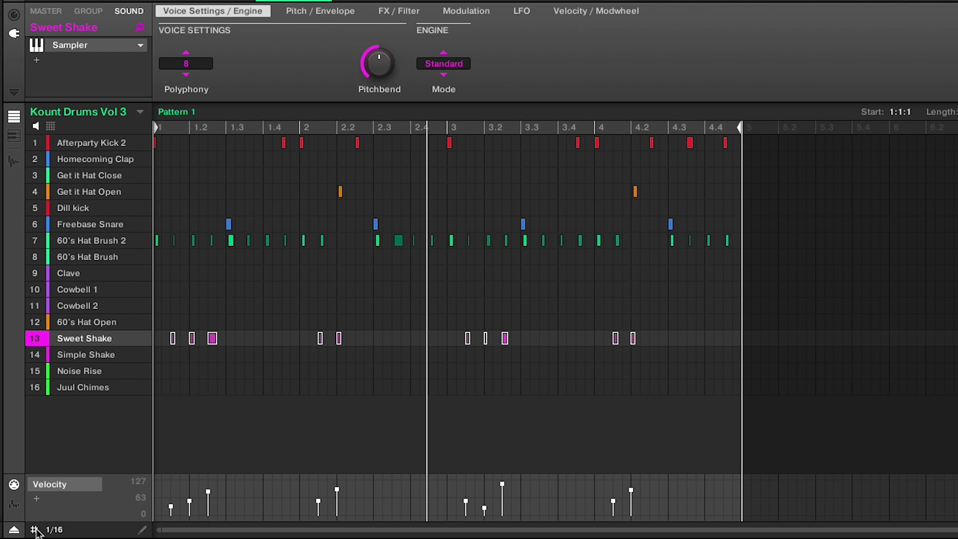
left_click_drag(214, 344, 216, 343)
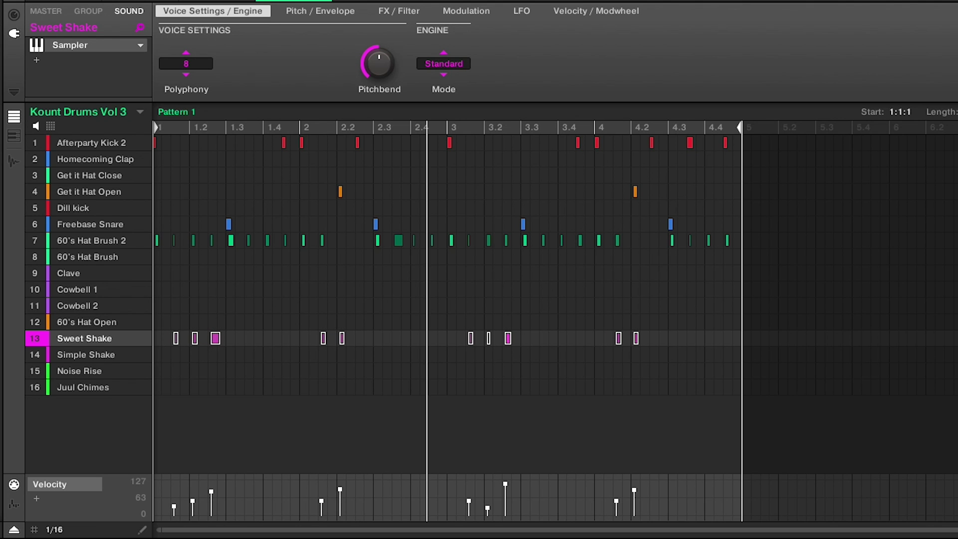
left_click_drag(938, 529, 277, 531)
left_click_drag(313, 343, 307, 343)
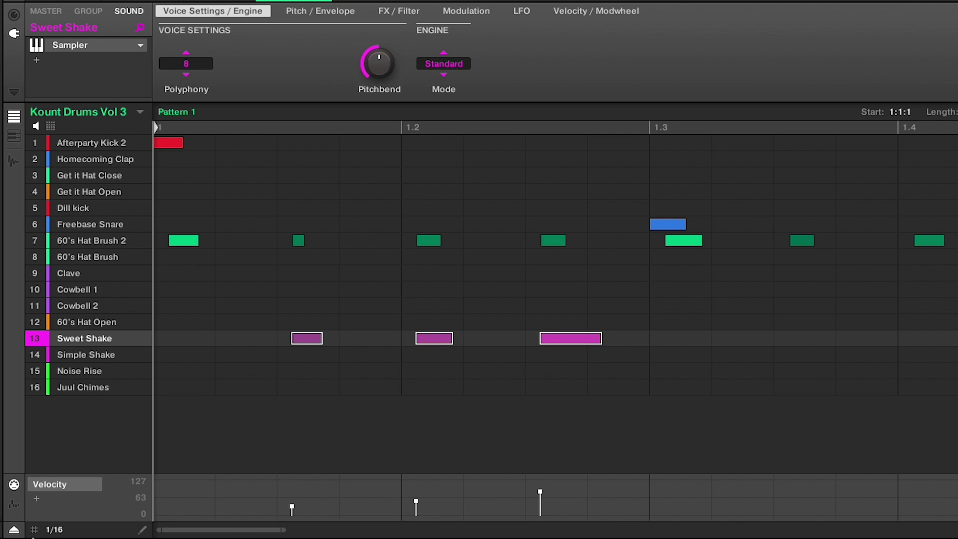
left_click_drag(276, 531, 878, 529)
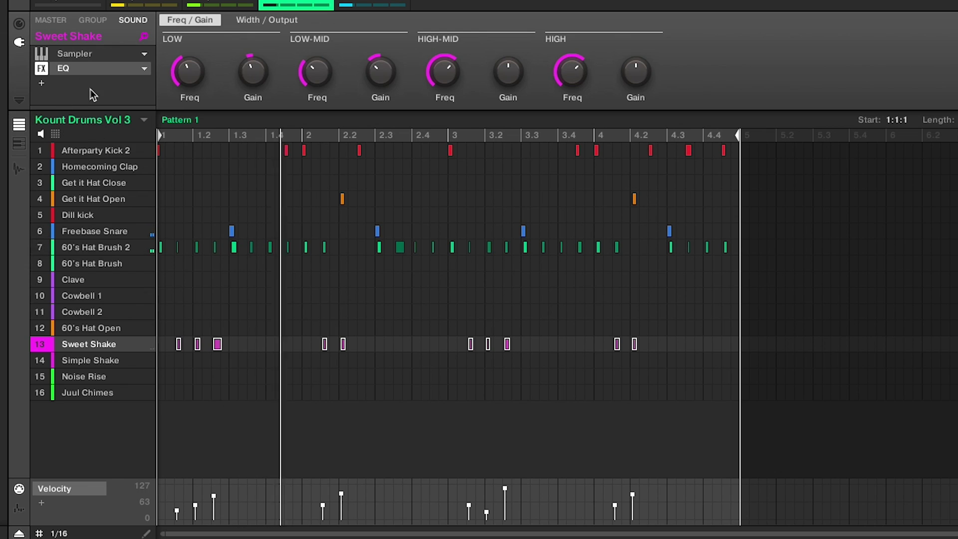
- Add an Internal EQ effect to the Afterparty Kick 2 sound
left_click(99, 246)
left_click(100, 150)
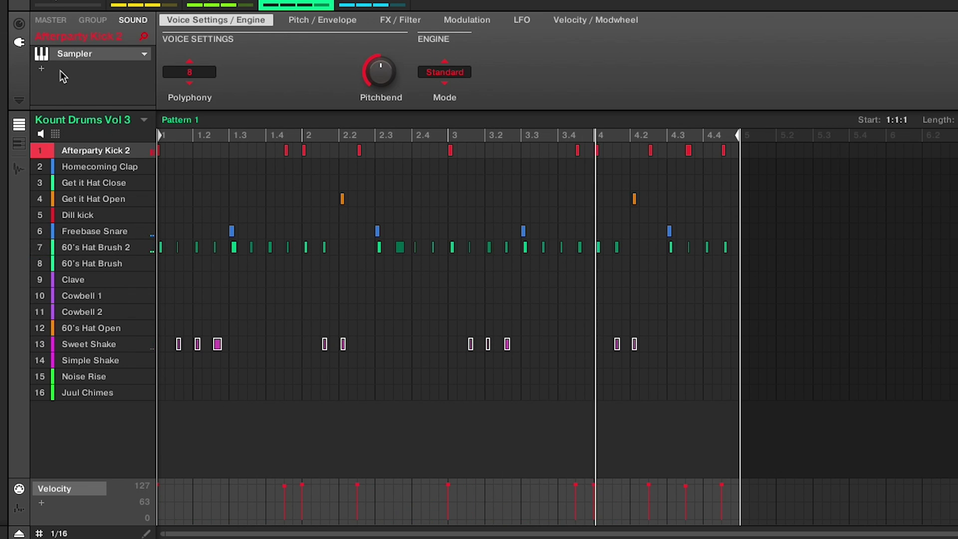
left_click(41, 71)
mouse_move(90, 95)
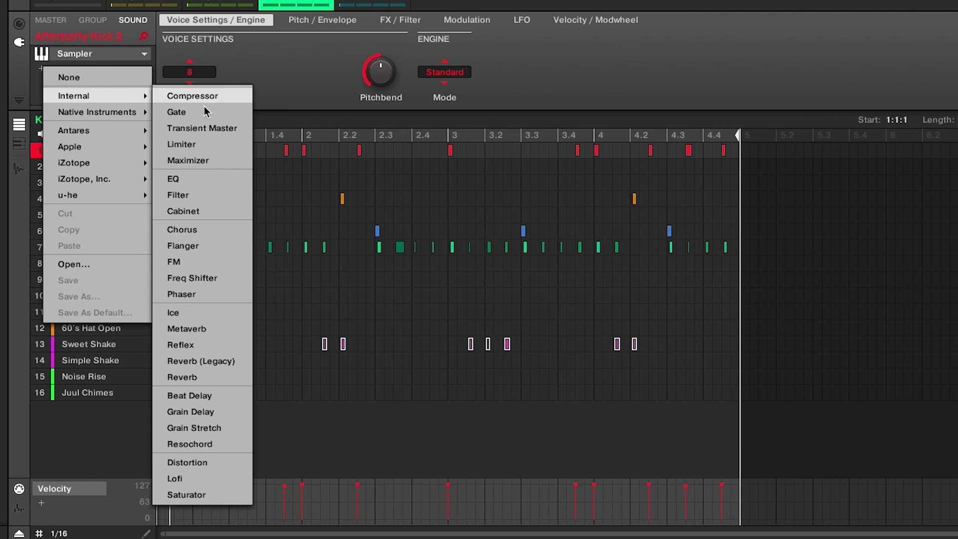
left_click(198, 179)
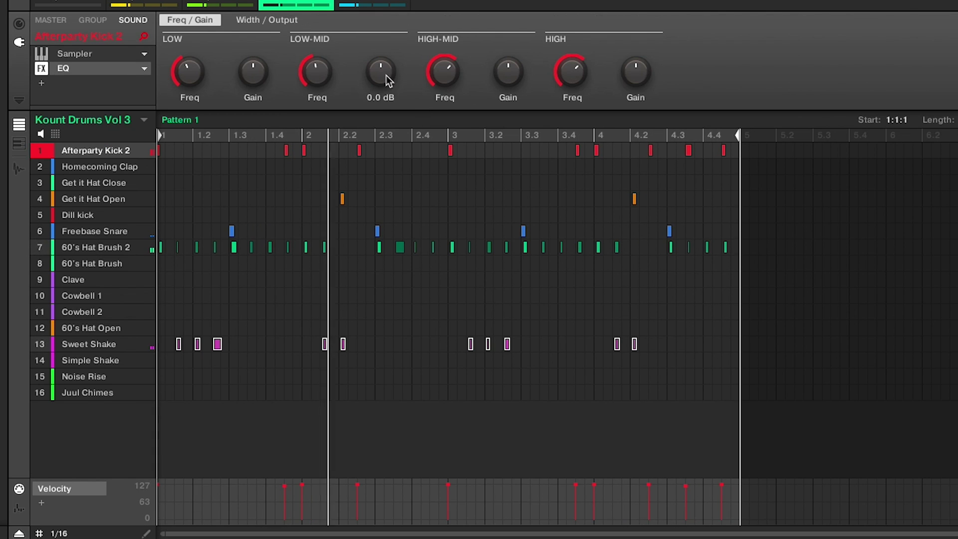
- Tune the EQ's Low-Mid band down to about 326 Hz and cut its gain
left_click_drag(317, 78, 319, 75)
mouse_move(384, 74)
left_click_drag(384, 74, 384, 80)
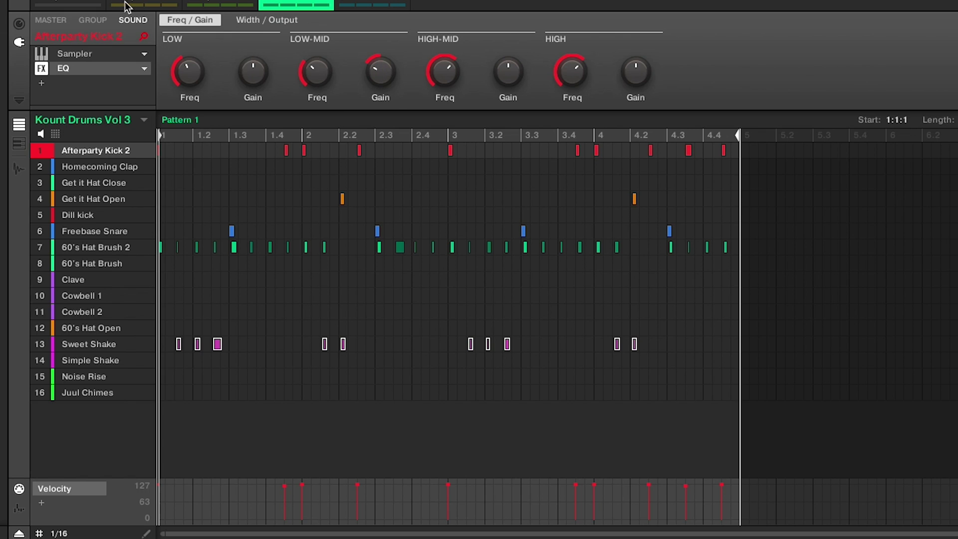
- Load iZotope Ozone 9 Elements on the master, replacing the briefly loaded Neutron 3 Elements
left_click(50, 20)
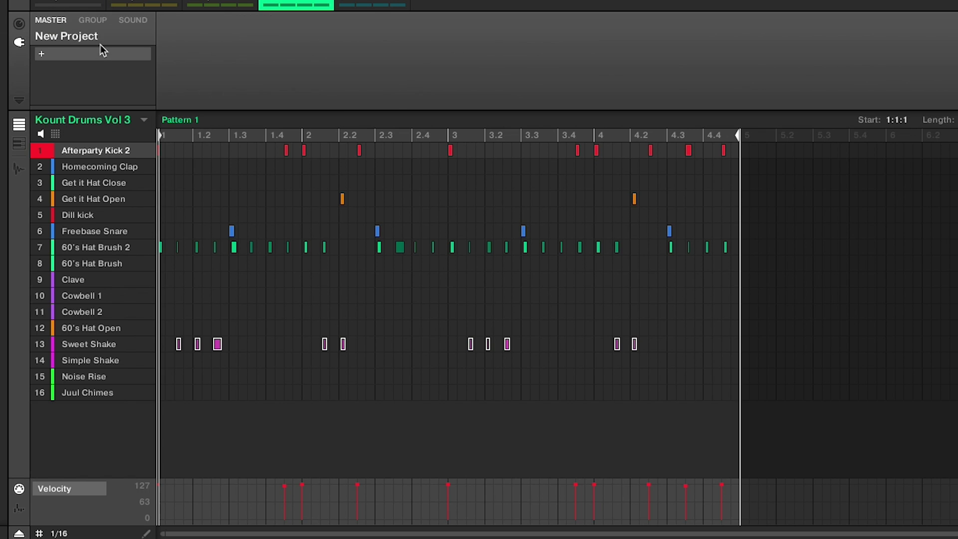
left_click(42, 55)
mouse_move(110, 102)
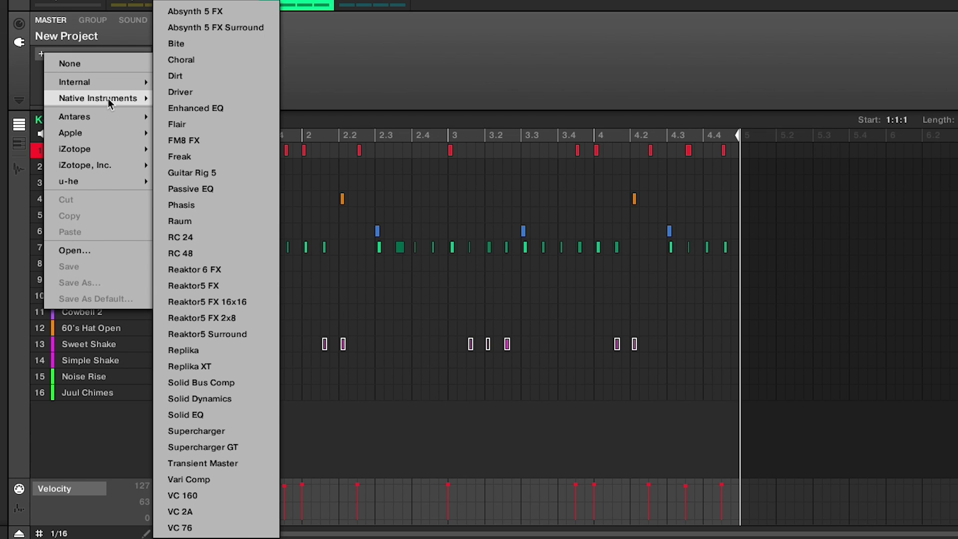
mouse_move(104, 153)
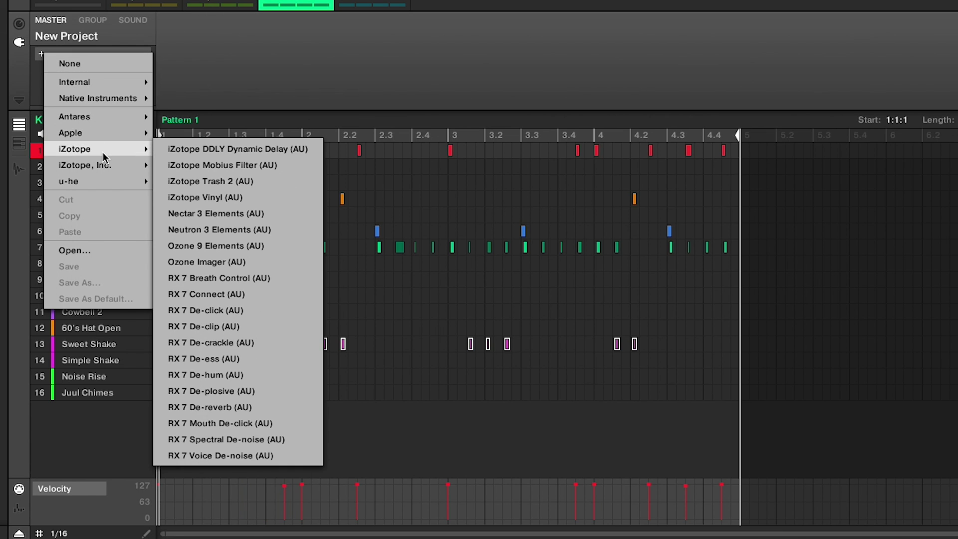
left_click(218, 230)
left_click(100, 54)
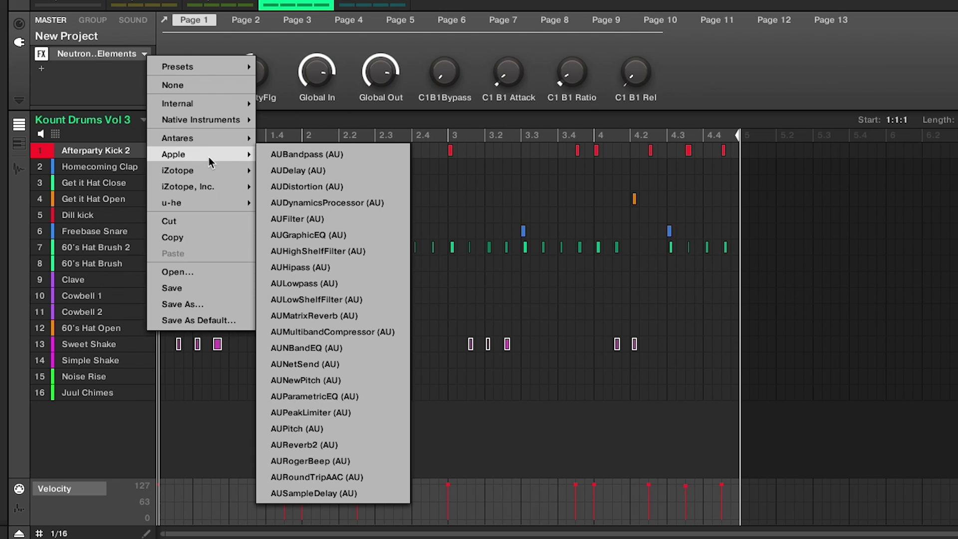
mouse_move(212, 175)
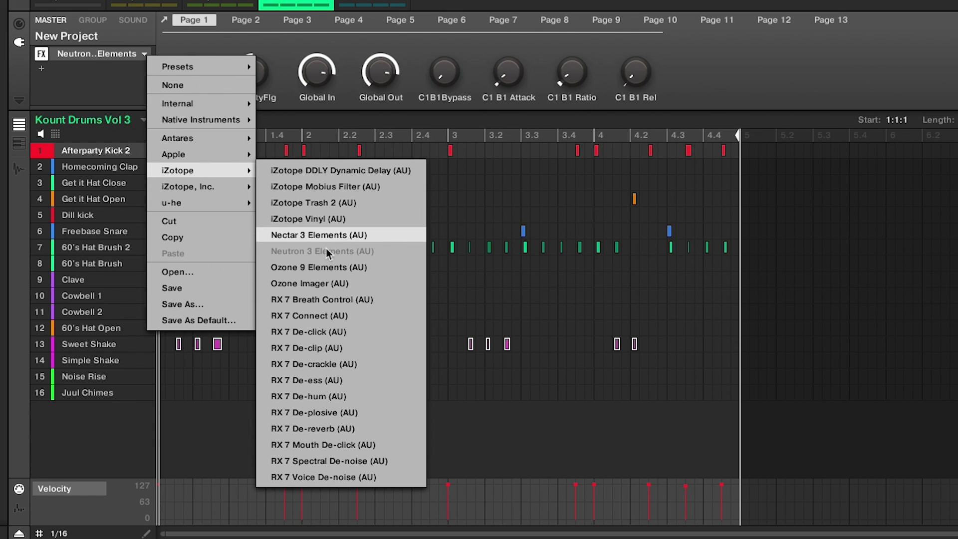
left_click(349, 272)
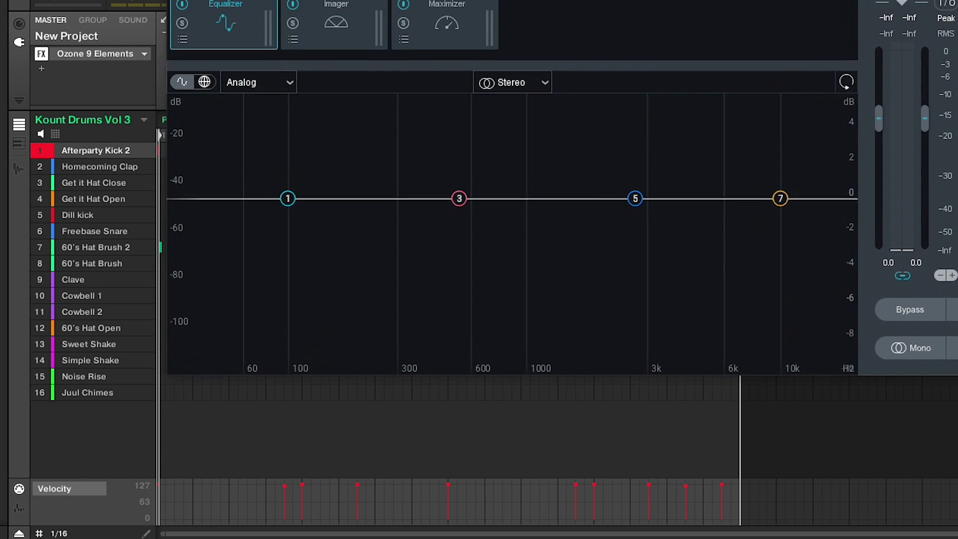
- Position the Ozone window and shape EQ band 1 into a low cut near 220 Hz, -5.5 dB
left_click_drag(492, 0, 507, 75)
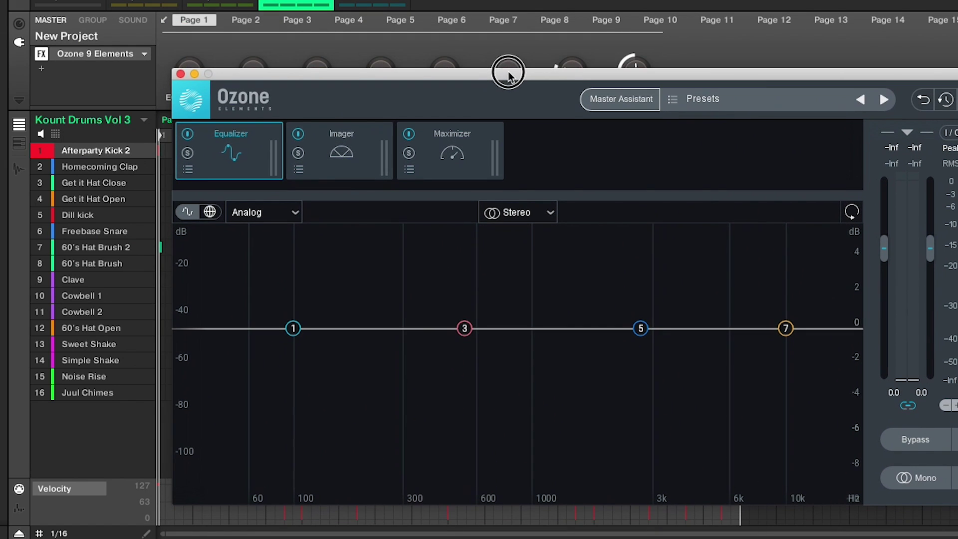
left_click_drag(315, 80, 319, 98)
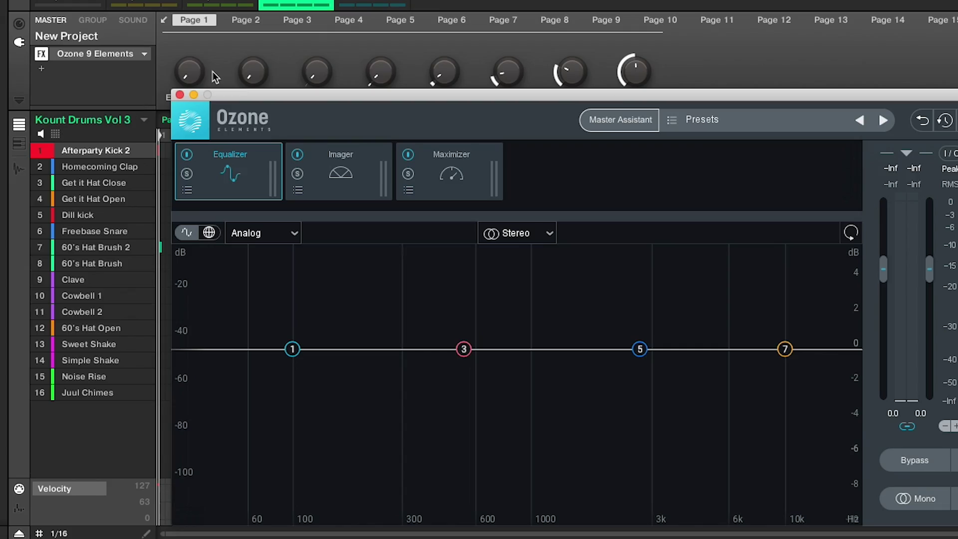
key("space")
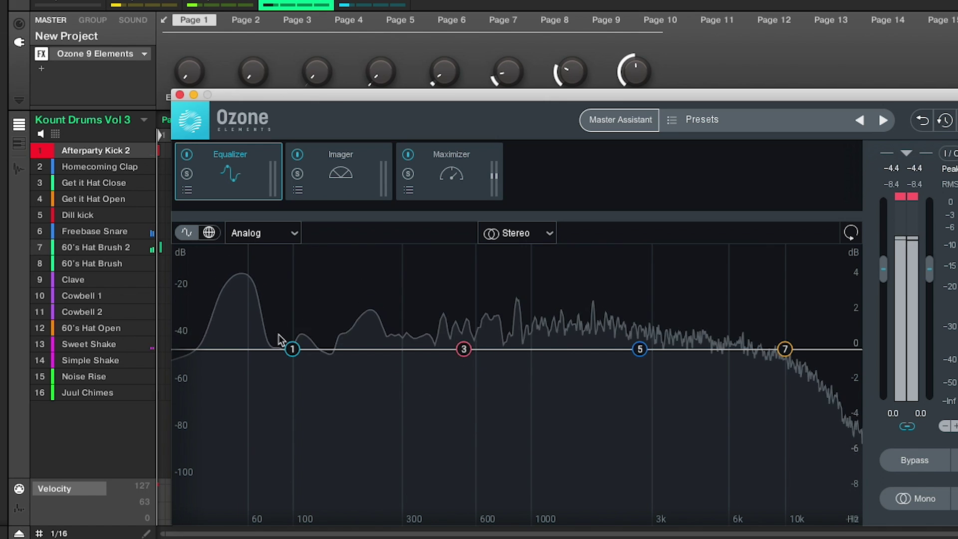
left_click(292, 350)
left_click_drag(289, 382, 389, 417)
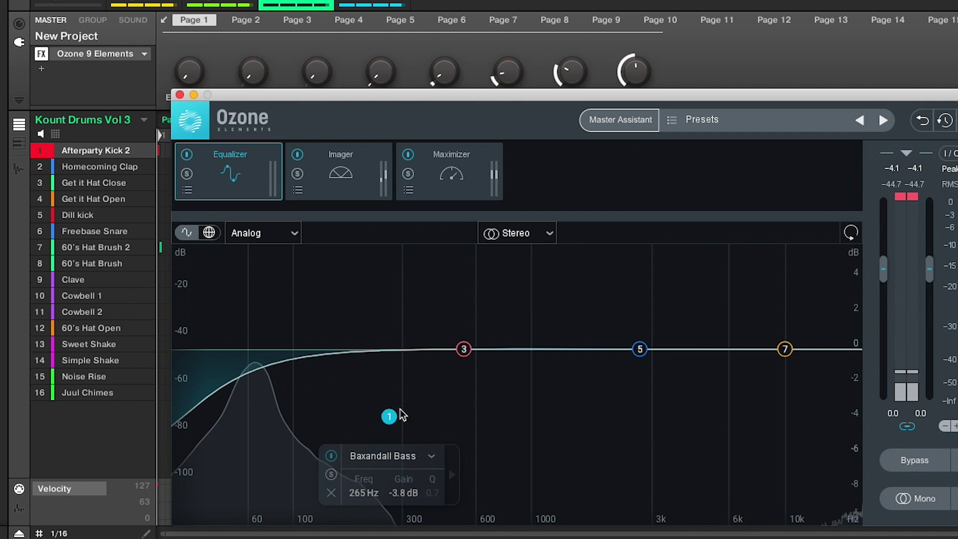
left_click_drag(391, 418, 371, 440)
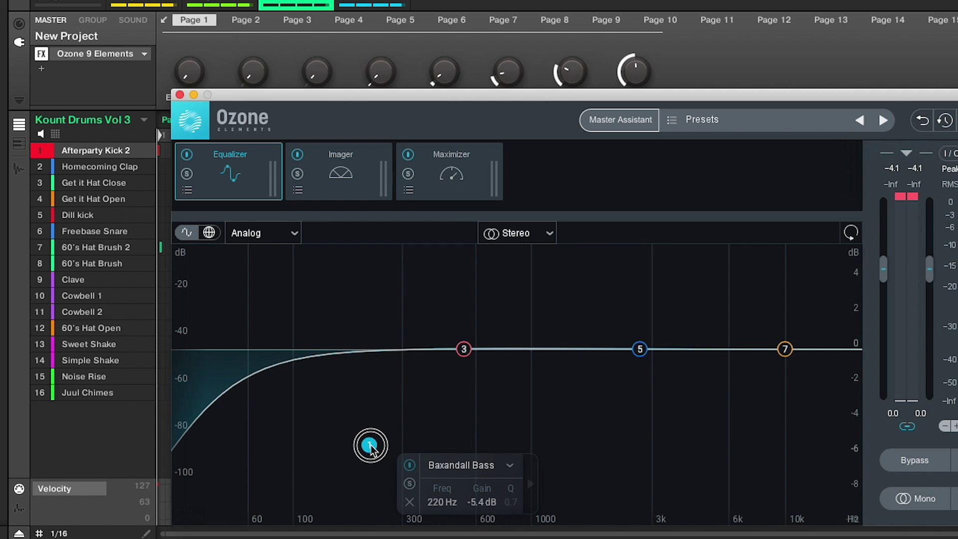
key("space")
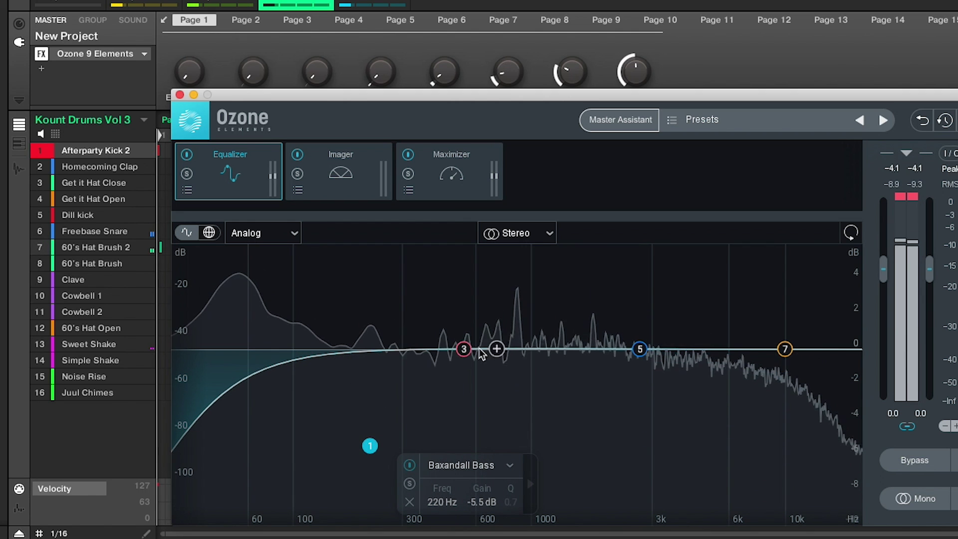
- Turn EQ band 3 into a narrow, deep notch around 300 Hz
left_click_drag(463, 351, 429, 375)
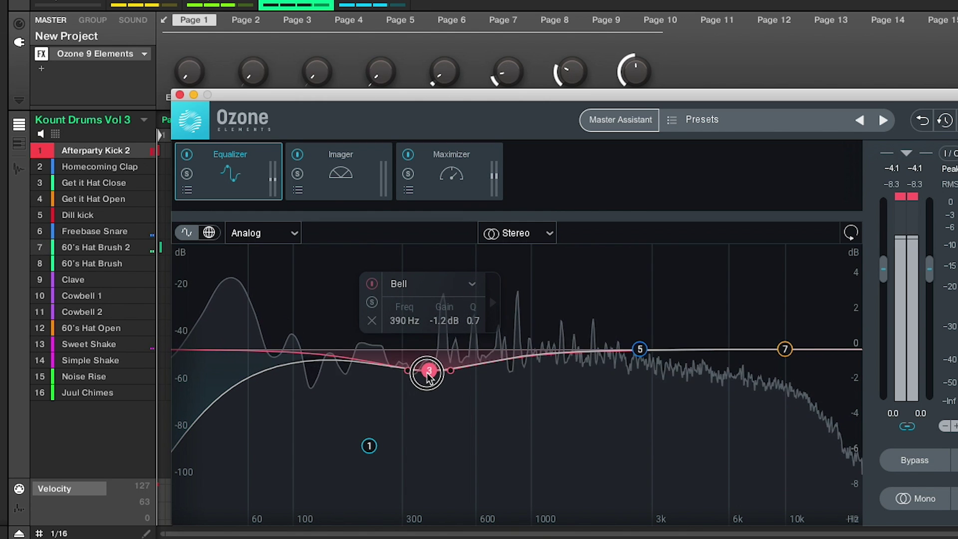
mouse_move(408, 370)
left_mouse_down()
mouse_move(424, 368)
mouse_move(405, 375)
left_mouse_up()
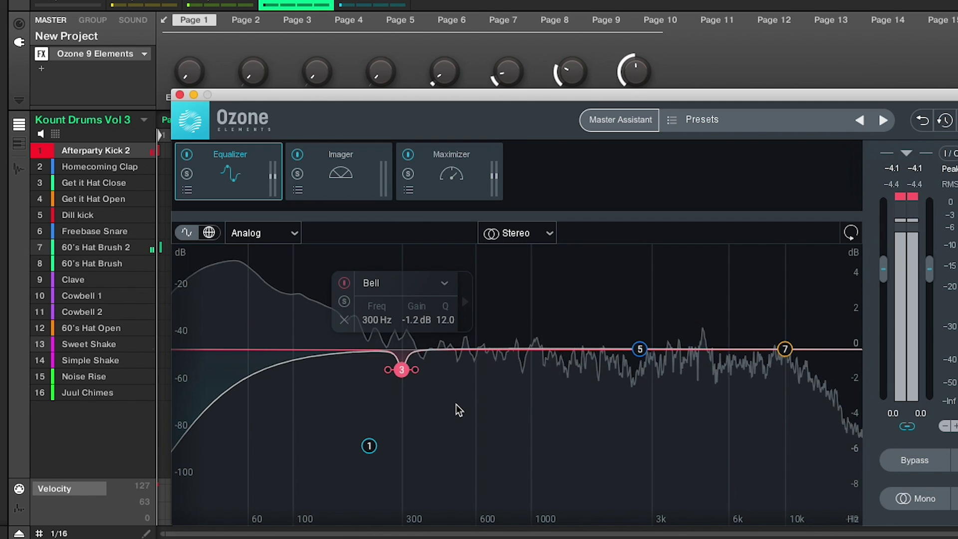
left_click_drag(402, 370, 402, 402)
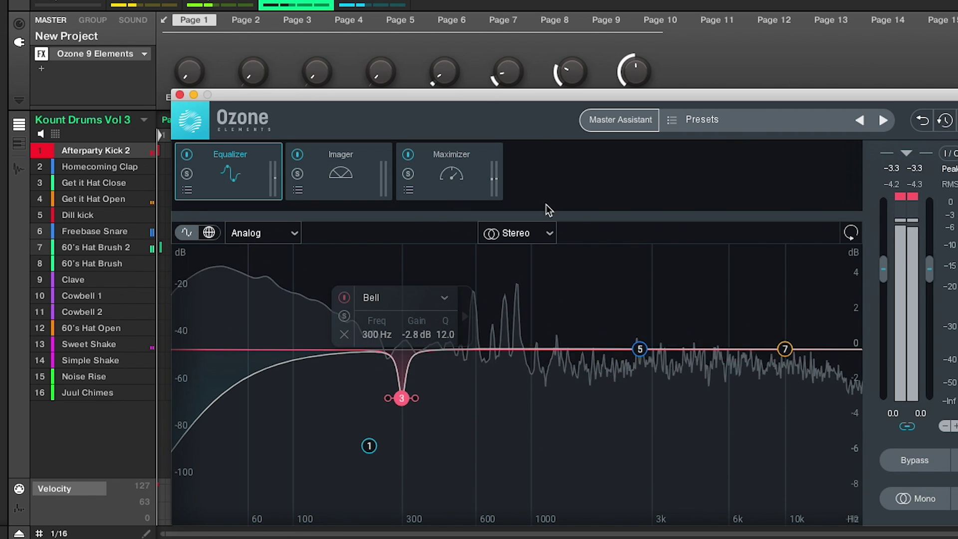
- Narrow the master's stereo width in Ozone's Imager to about -29.6
left_click(452, 173)
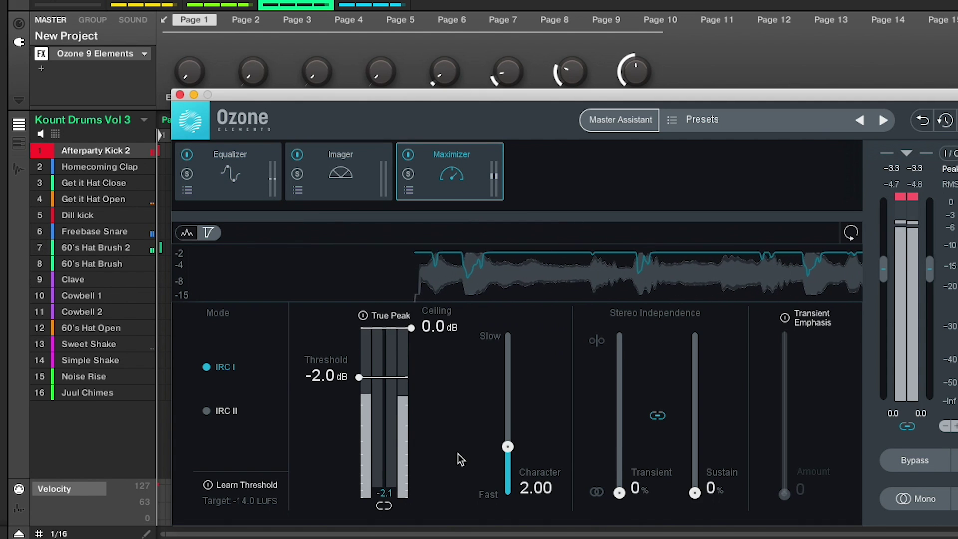
left_click(301, 192)
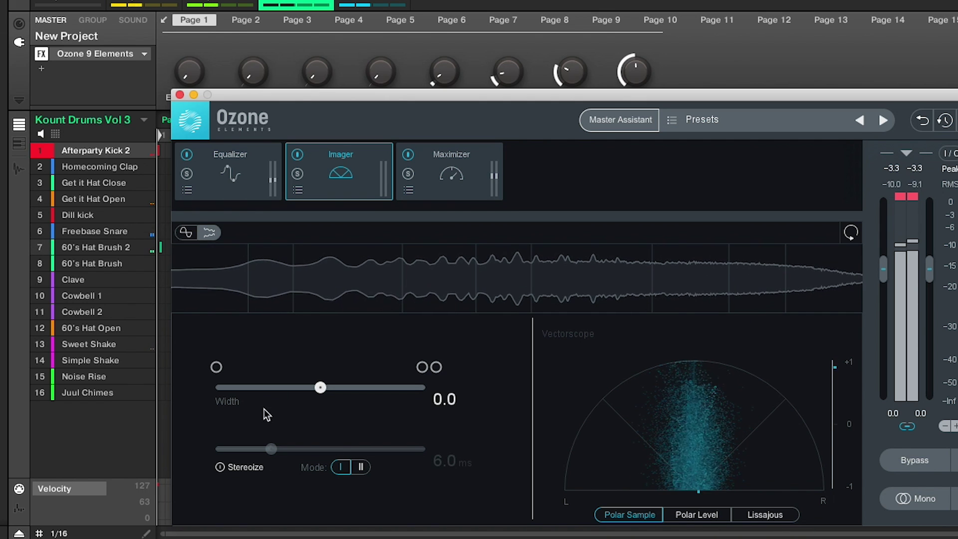
mouse_move(320, 387)
left_mouse_down()
mouse_move(225, 389)
mouse_move(312, 389)
left_mouse_up()
- In Ozone's Equalizer, stop playback and move band 5 up to about 2661 Hz
left_click(240, 157)
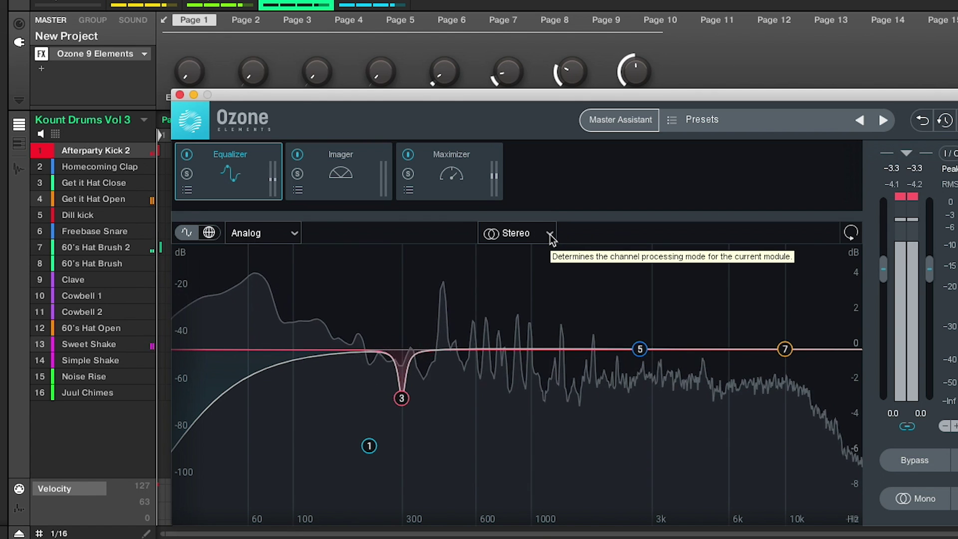
key("space")
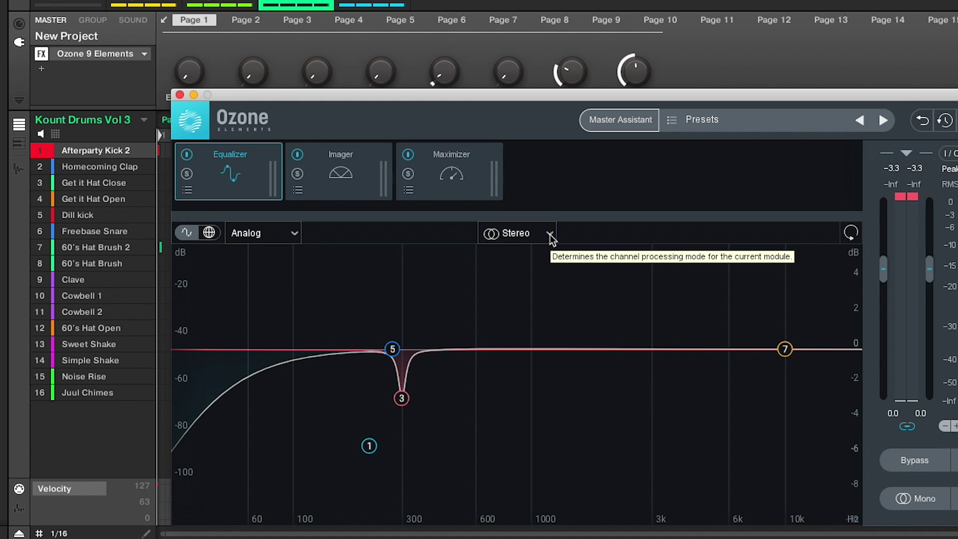
left_click_drag(392, 348, 631, 352)
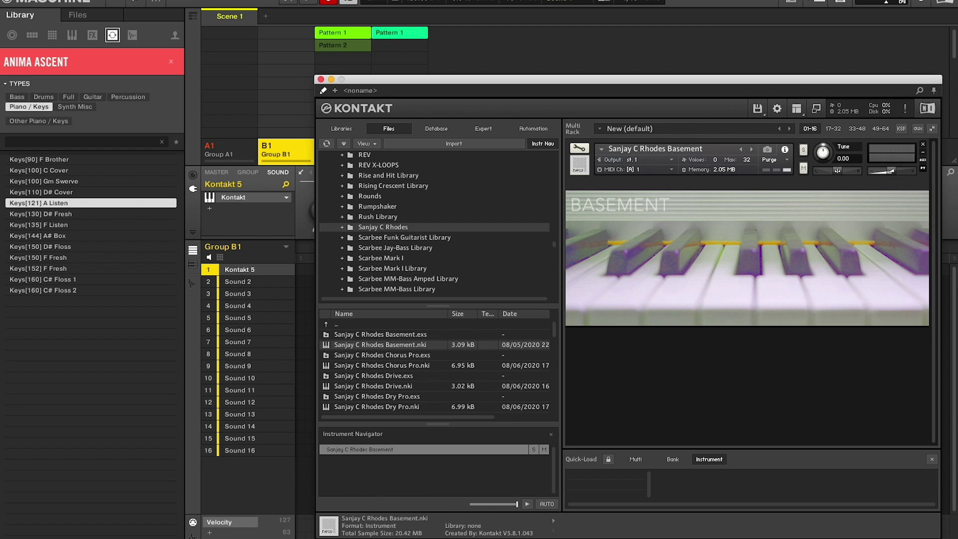
- Close the Kontakt window and move the NI LIBRARIES Finder window to the lower right
key("super+w")
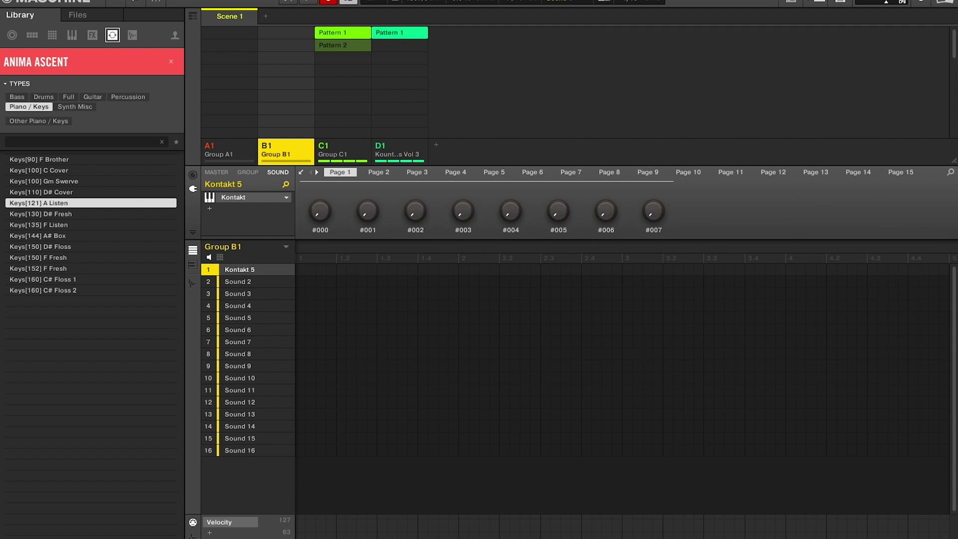
left_click_drag(353, 107, 646, 281)
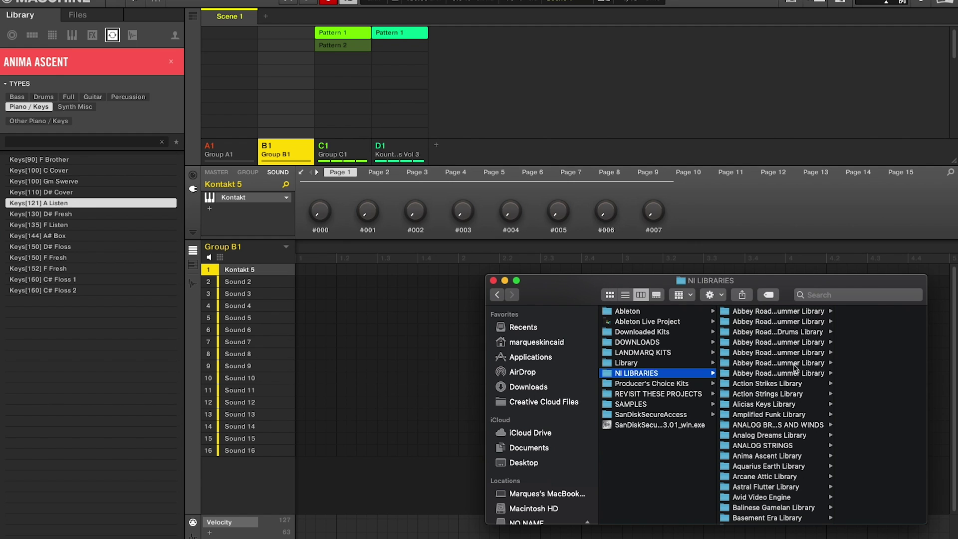
- Scroll down the NI LIBRARIES folders and open Tru-Urban Kevin Keys
scroll(761, 328, "down", 10)
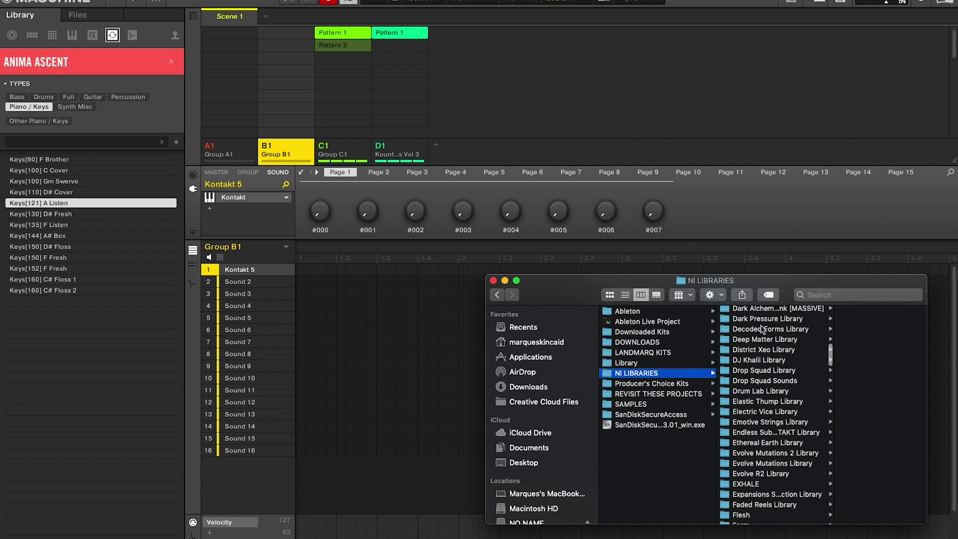
scroll(765, 365, "down", 15)
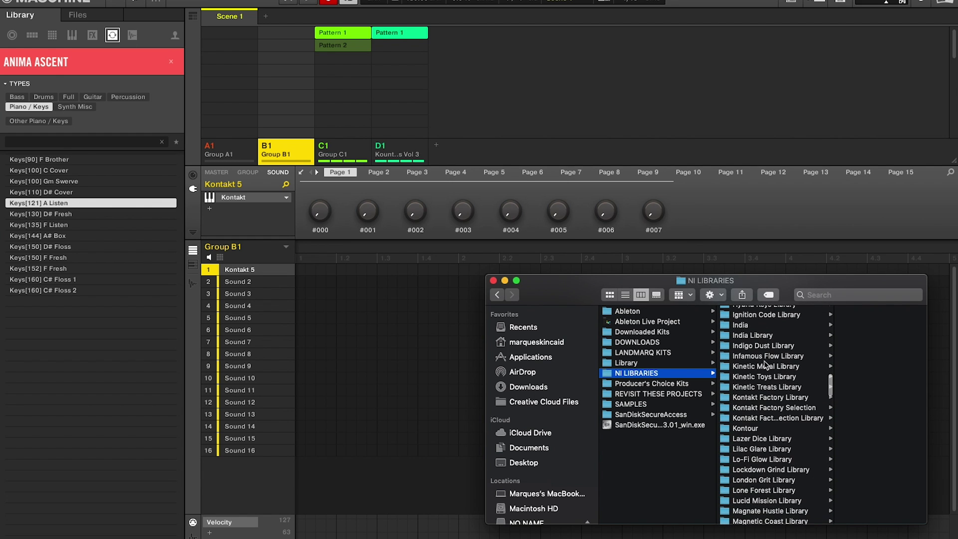
scroll(766, 365, "down", 10)
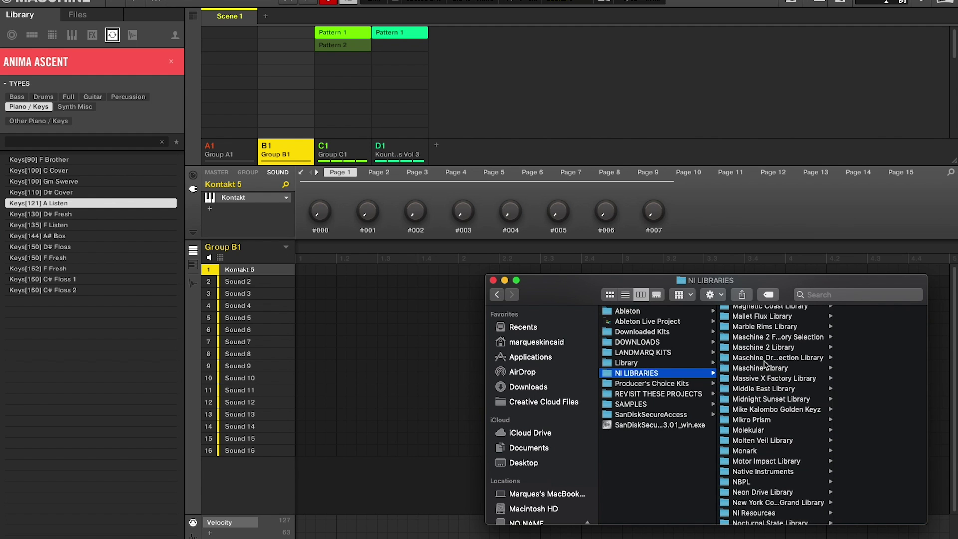
scroll(765, 364, "down", 15)
scroll(766, 364, "down", 15)
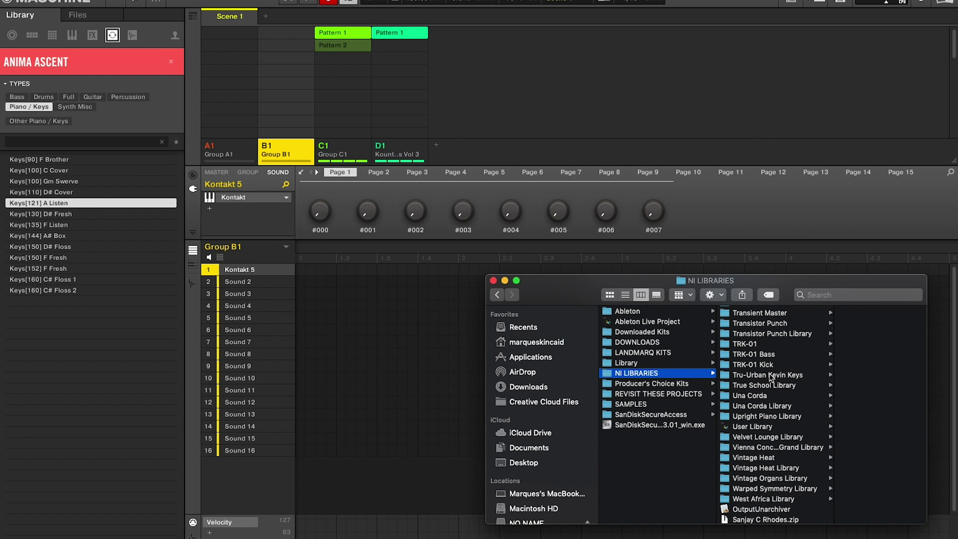
left_click(771, 376)
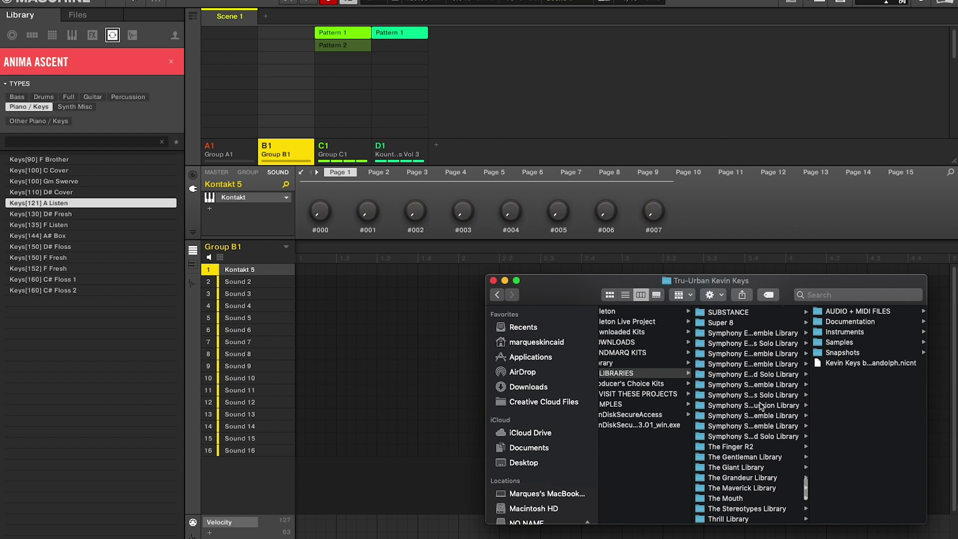
- Scroll further down and open the Mike Kalombo Golden Keyz folder
scroll(760, 406, "up", 15)
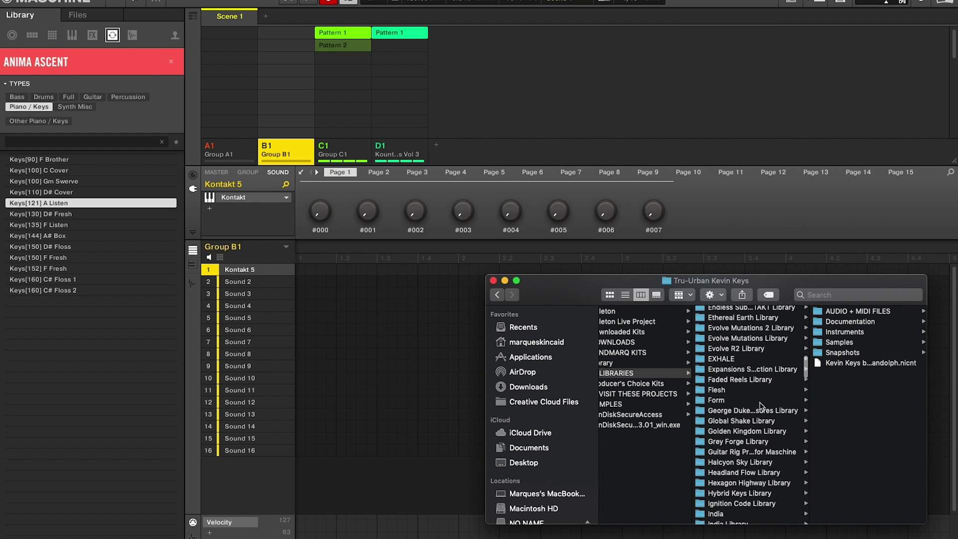
scroll(761, 406, "down", 3)
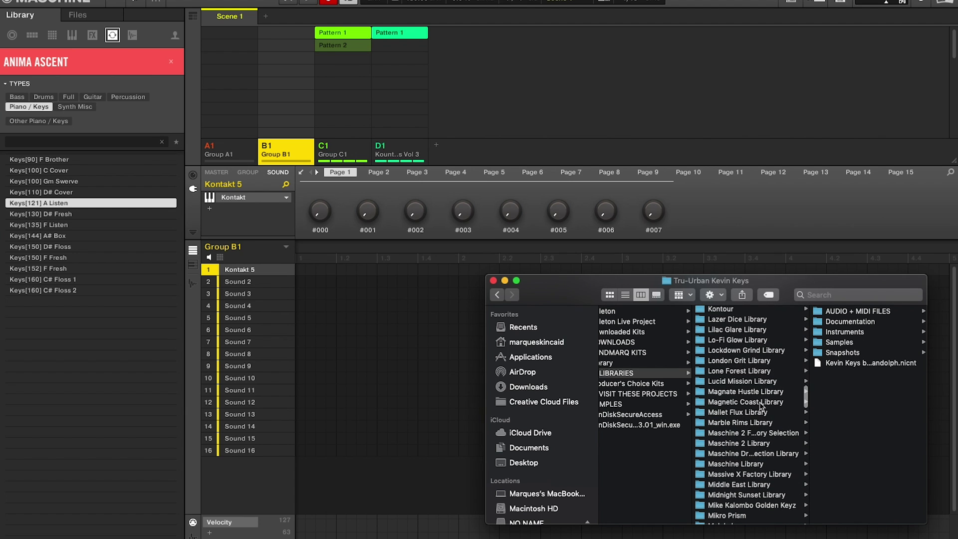
scroll(734, 426, "down", 4)
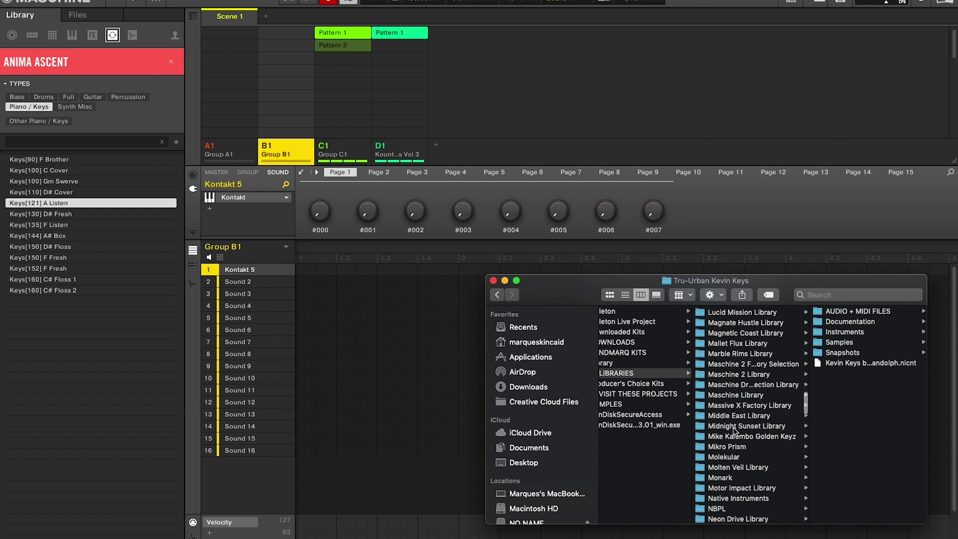
scroll(733, 427, "down", 3)
left_click(735, 404)
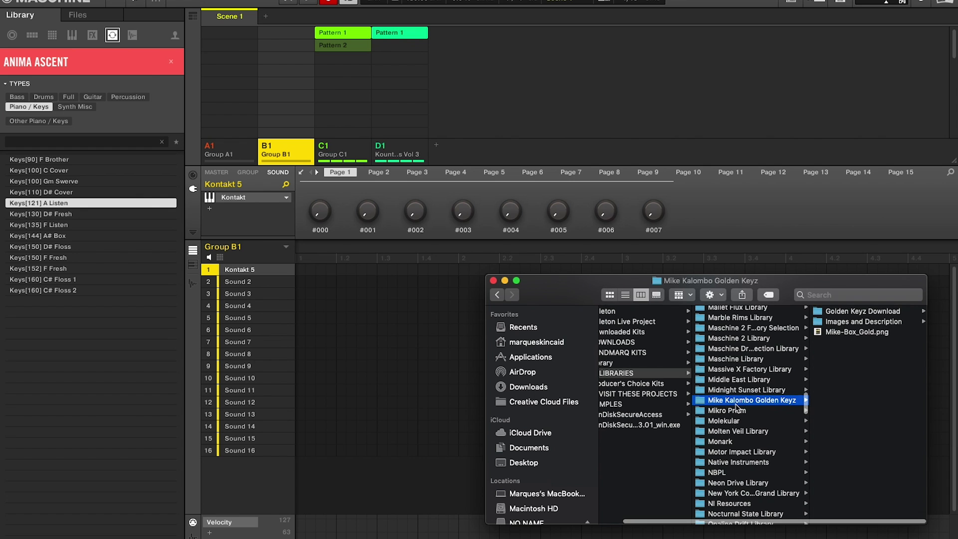
- Scroll through the library folders' contents, then close the Finder window
scroll(736, 406, "up", 10)
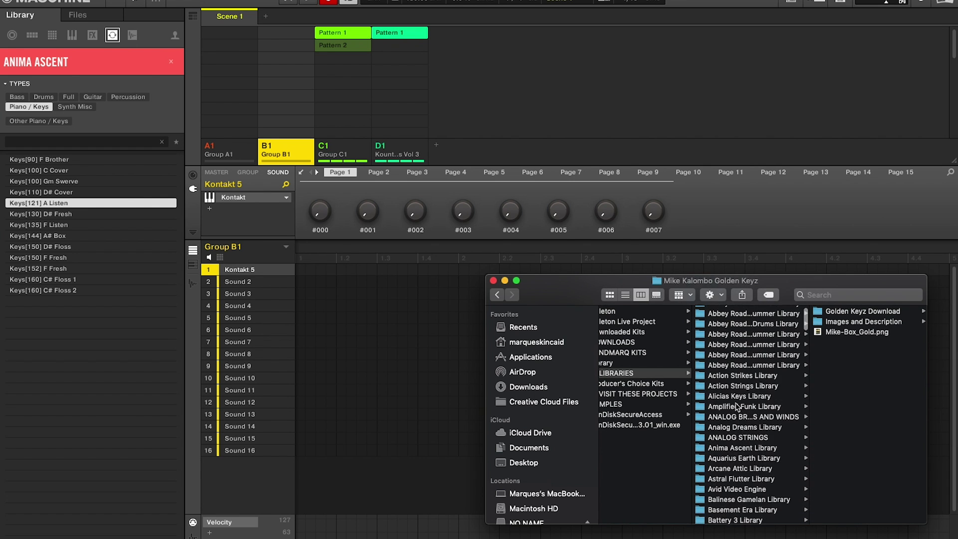
scroll(736, 406, "down", 10)
scroll(735, 406, "down", 20)
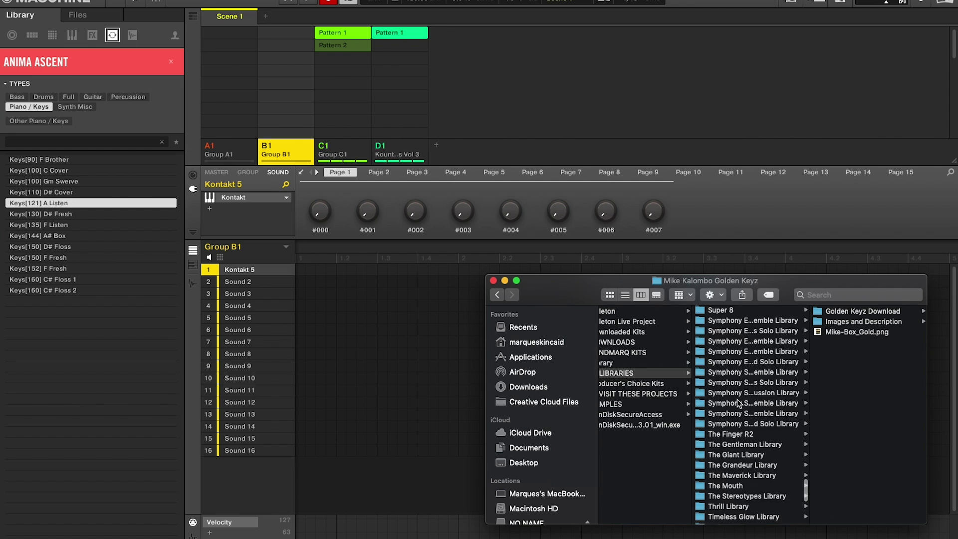
scroll(738, 403, "up", 8)
scroll(737, 403, "up", 10)
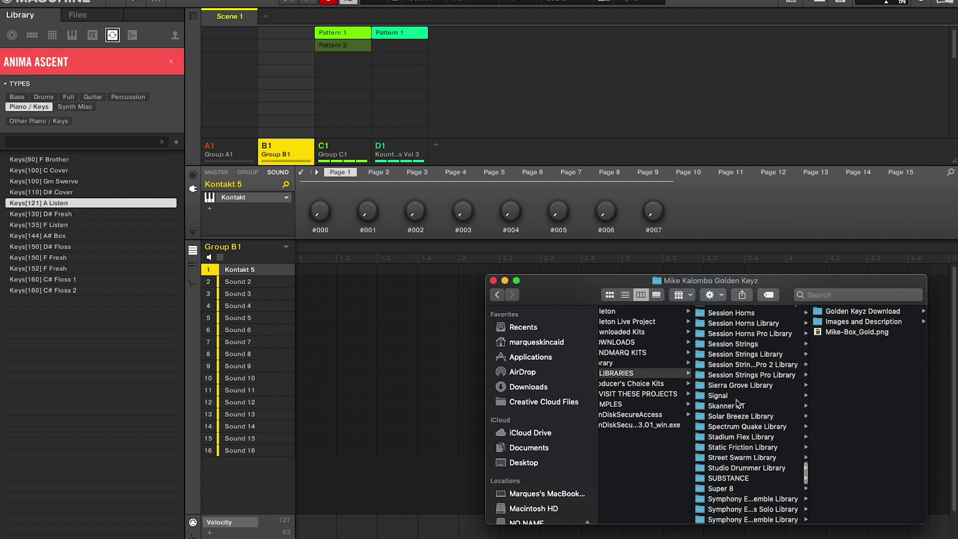
scroll(736, 403, "up", 4)
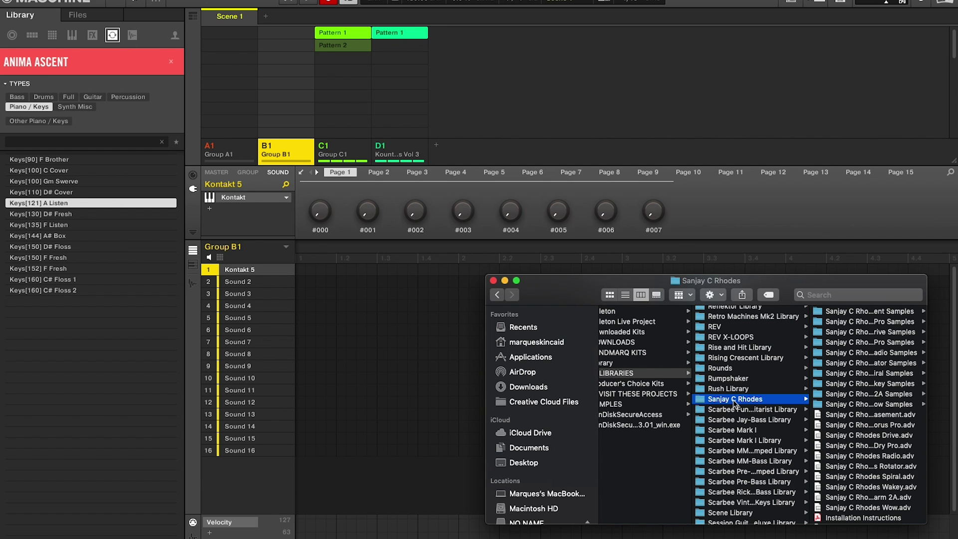
scroll(734, 402, "left", 3)
scroll(766, 399, "right", 1)
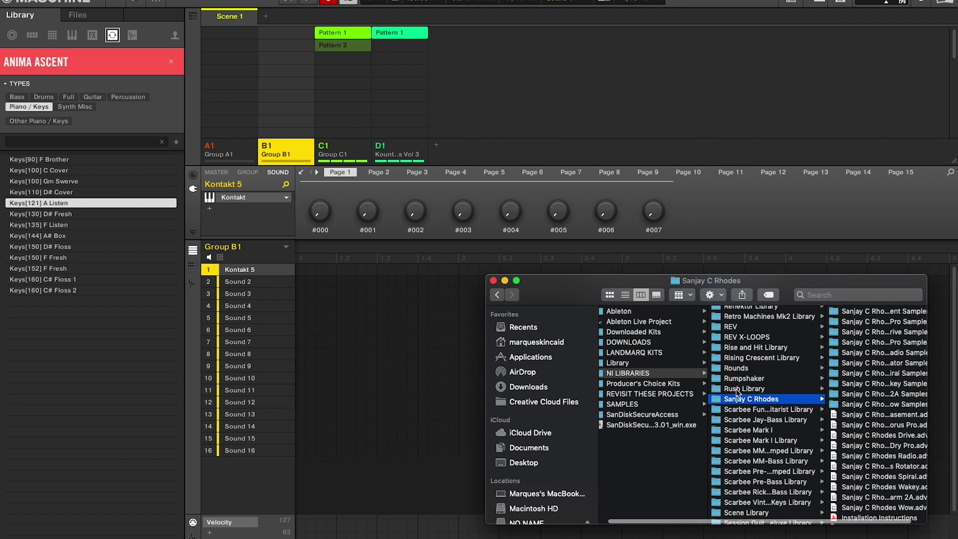
left_click(493, 281)
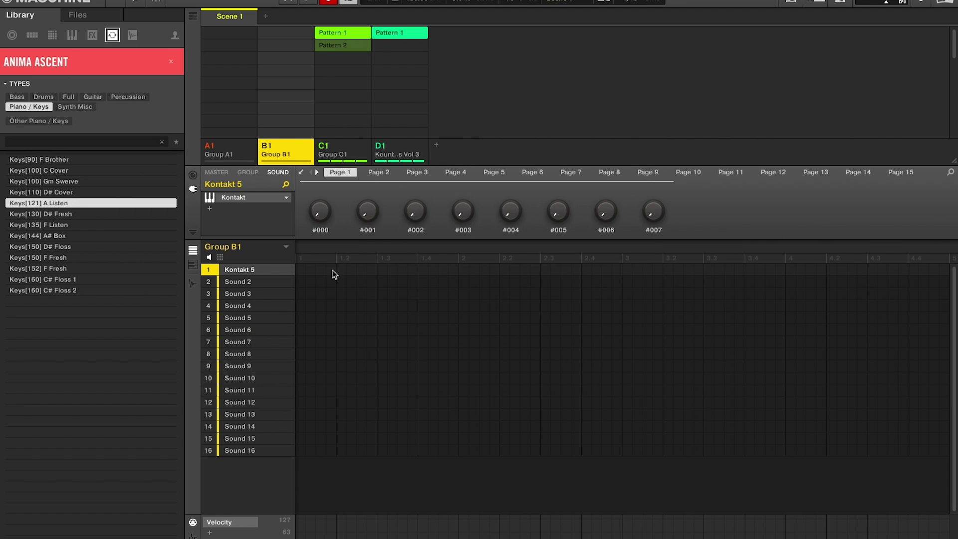
- Reopen Kontakt on group B1 and locate the Sanjay C Rhodes folder in its Files tree, expanding then collapsing it
left_click(263, 272)
scroll(431, 236, "up", 20)
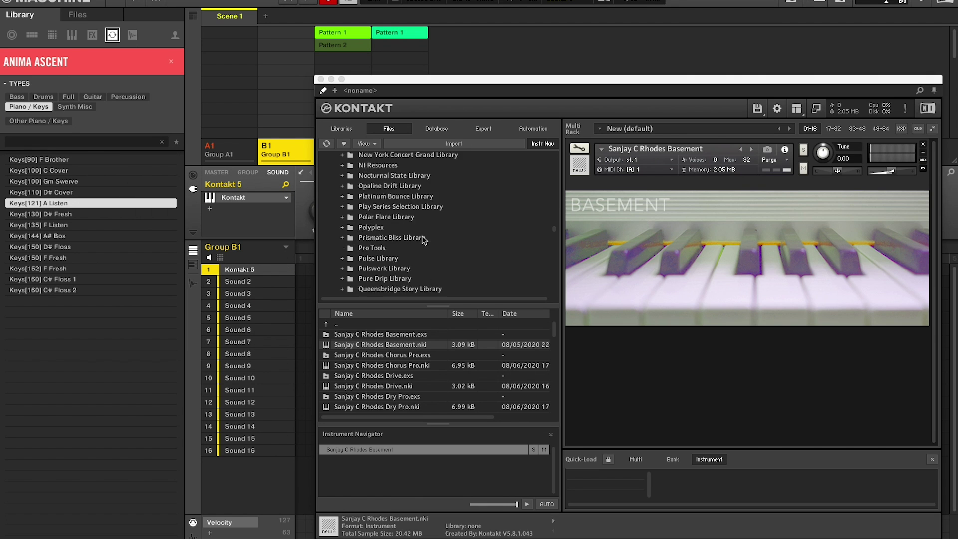
scroll(423, 240, "down", 15)
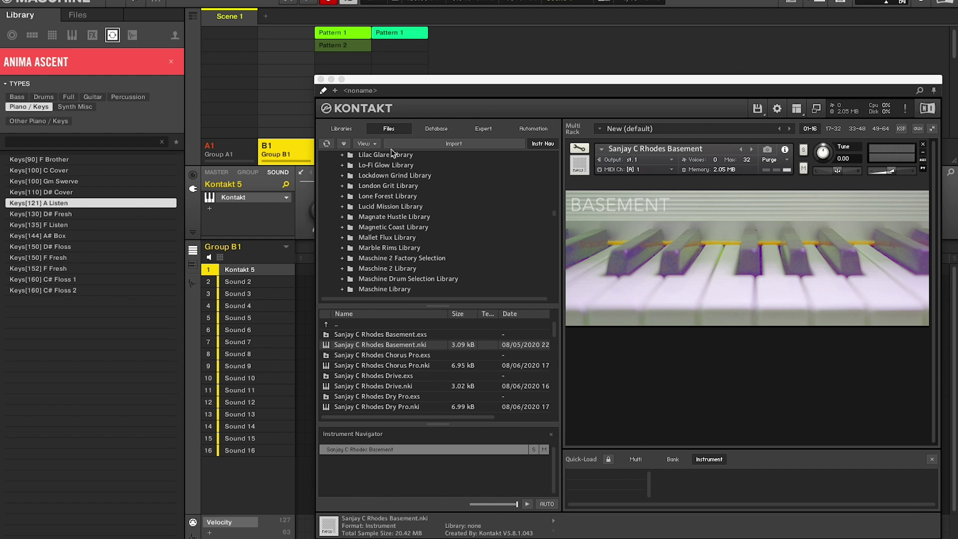
scroll(441, 237, "down", 15)
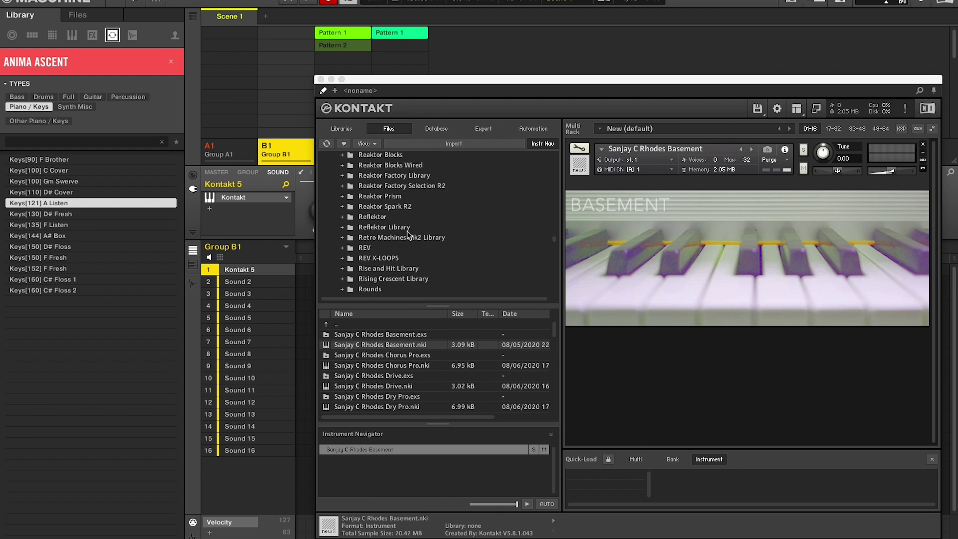
scroll(409, 233, "up", 3)
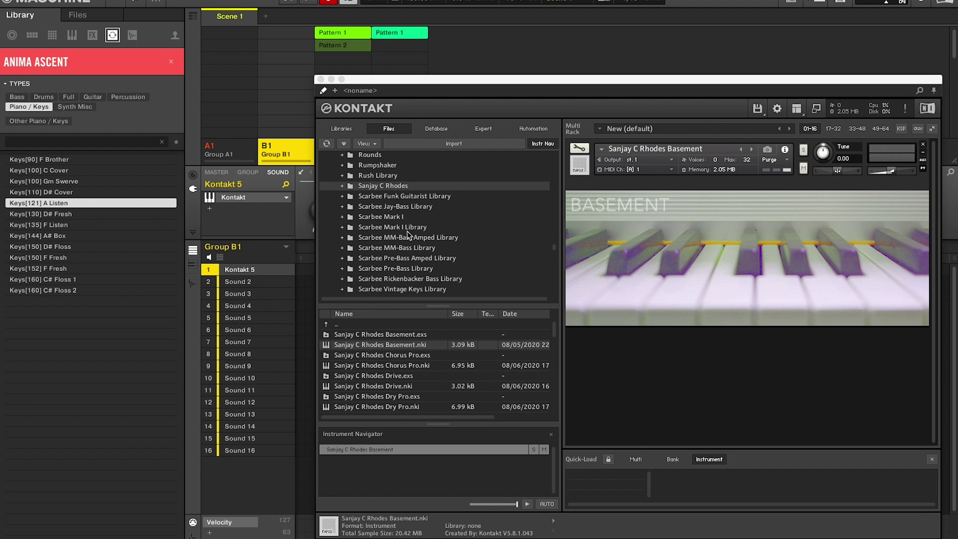
left_click(342, 186)
scroll(372, 222, "up", 2)
left_click(343, 206)
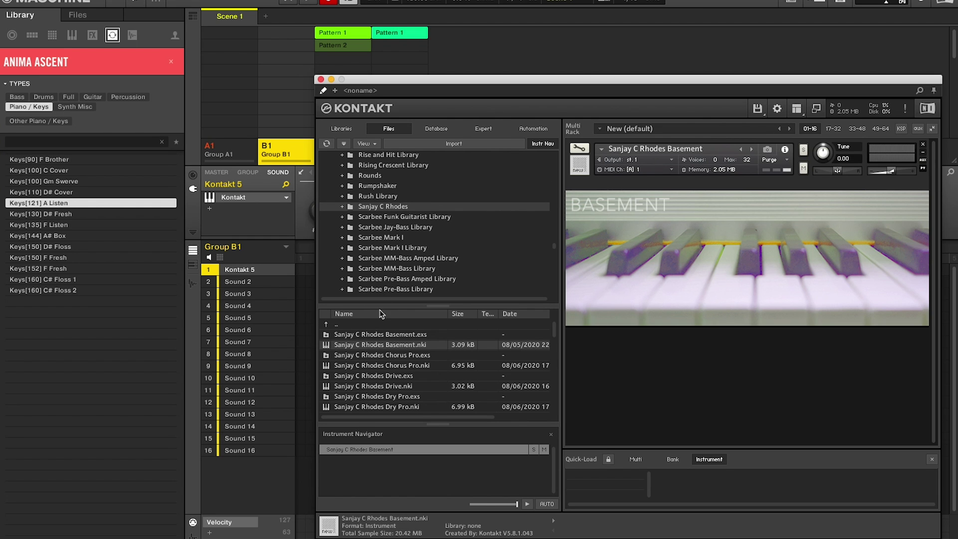
- Load Sanjay C Rhodes Chorus Pro in place of Basement, audition Drive and Dry Pro, then return to Chorus Pro
double_click(384, 366)
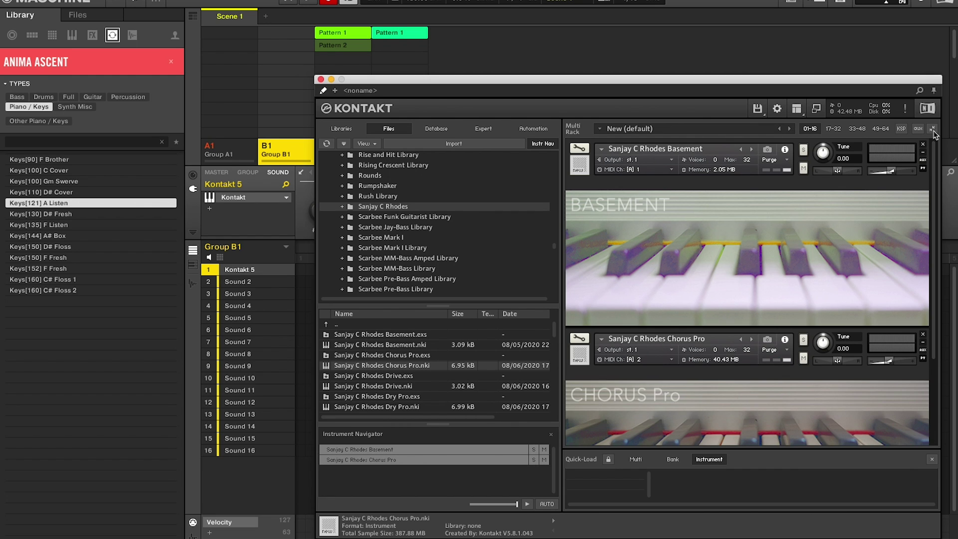
left_click(922, 145)
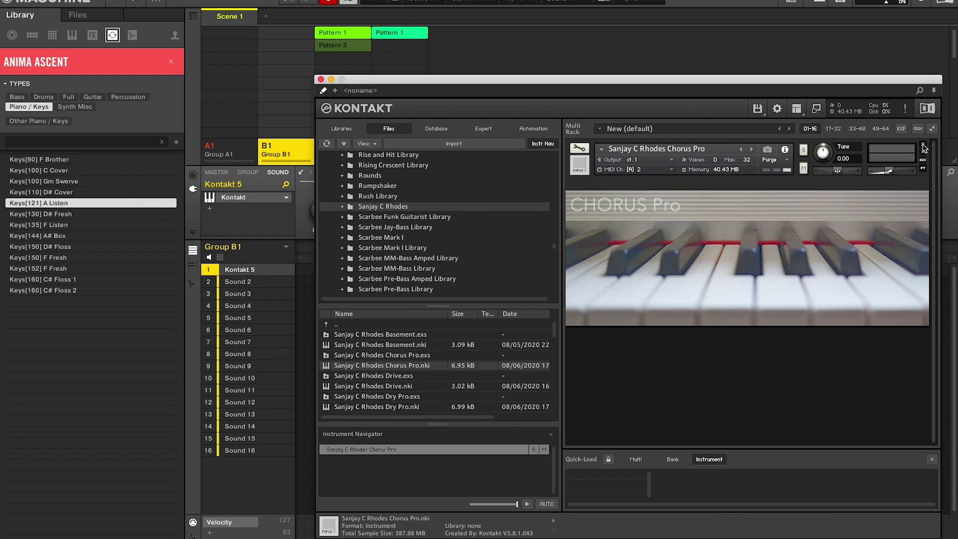
left_click(750, 150)
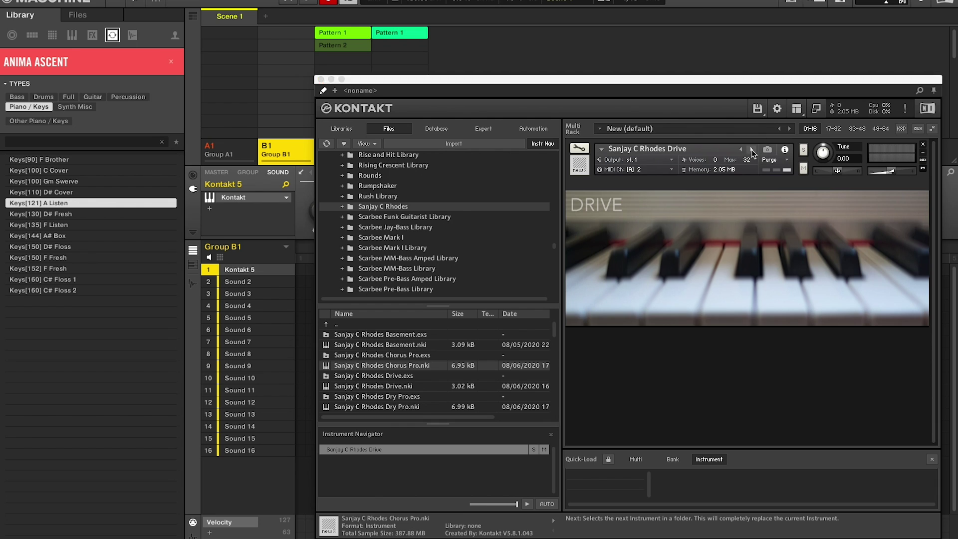
left_click(751, 151)
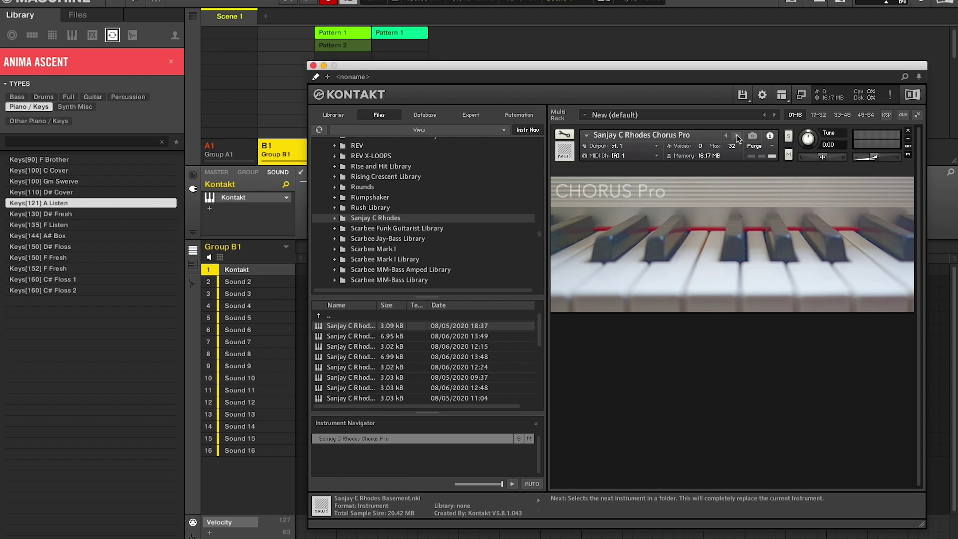
left_click(736, 136)
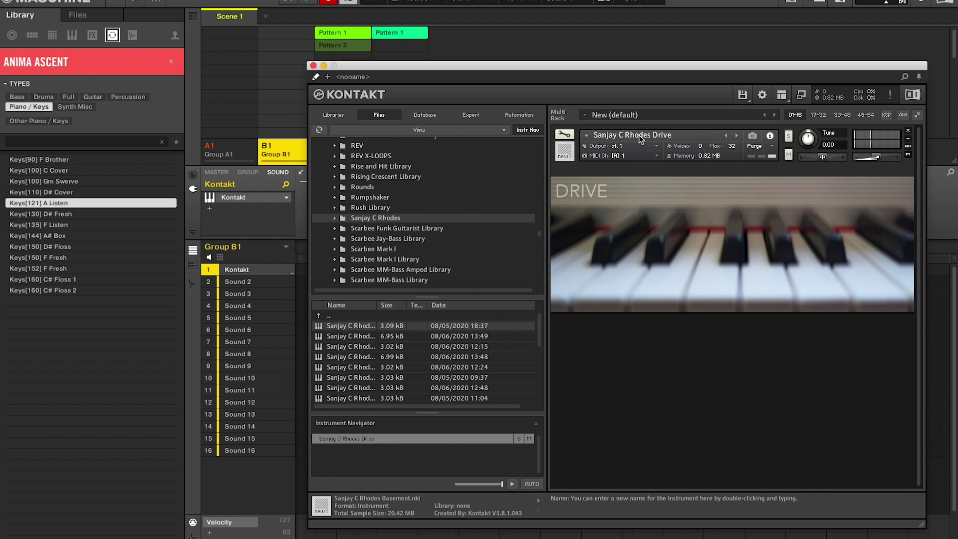
left_click(726, 135)
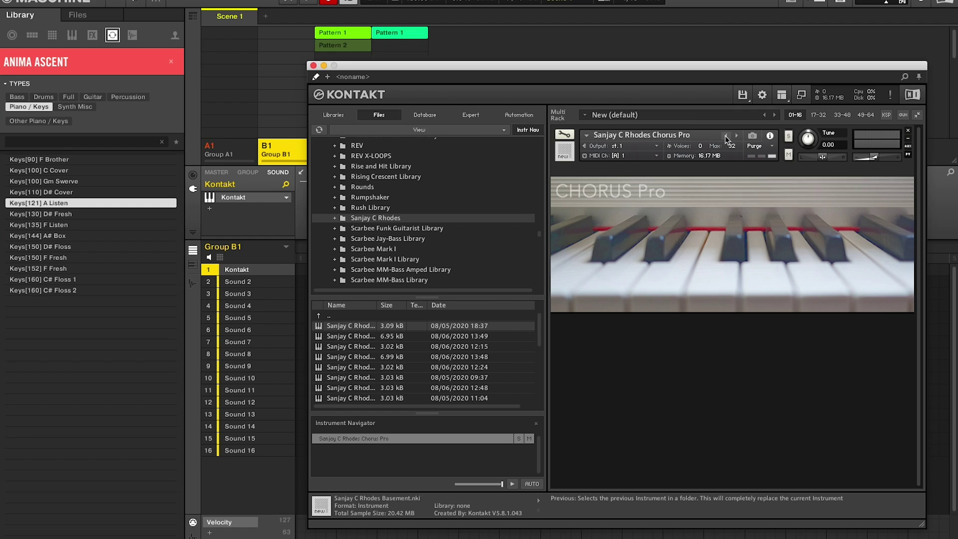